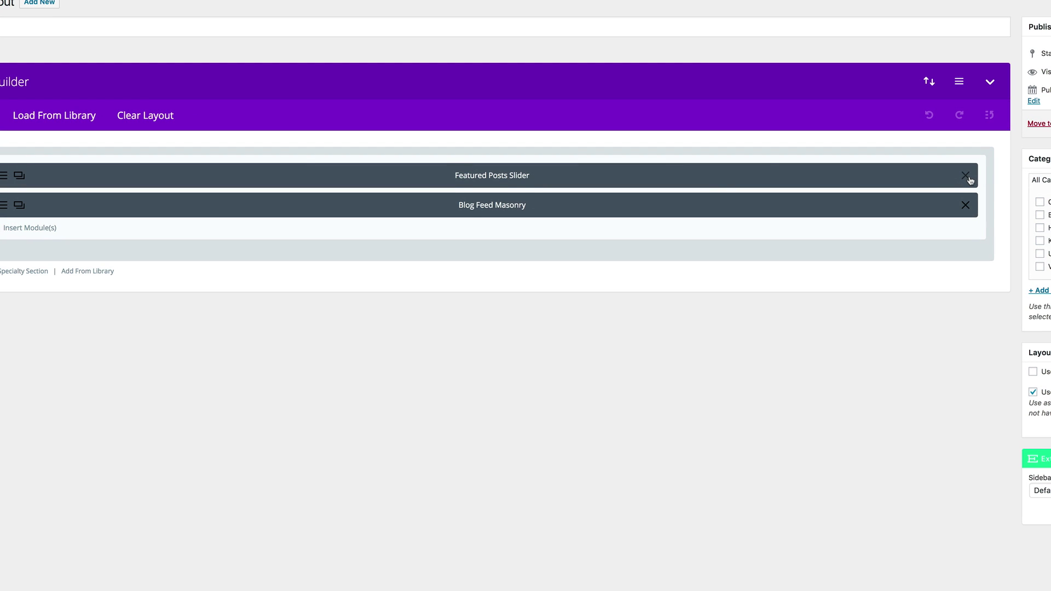
# - Replace the Featured Posts Slider with a Posts Carousel module that pulls from Current Category / Tag / Taxonomy, and save the module
pyautogui.click(965, 176)
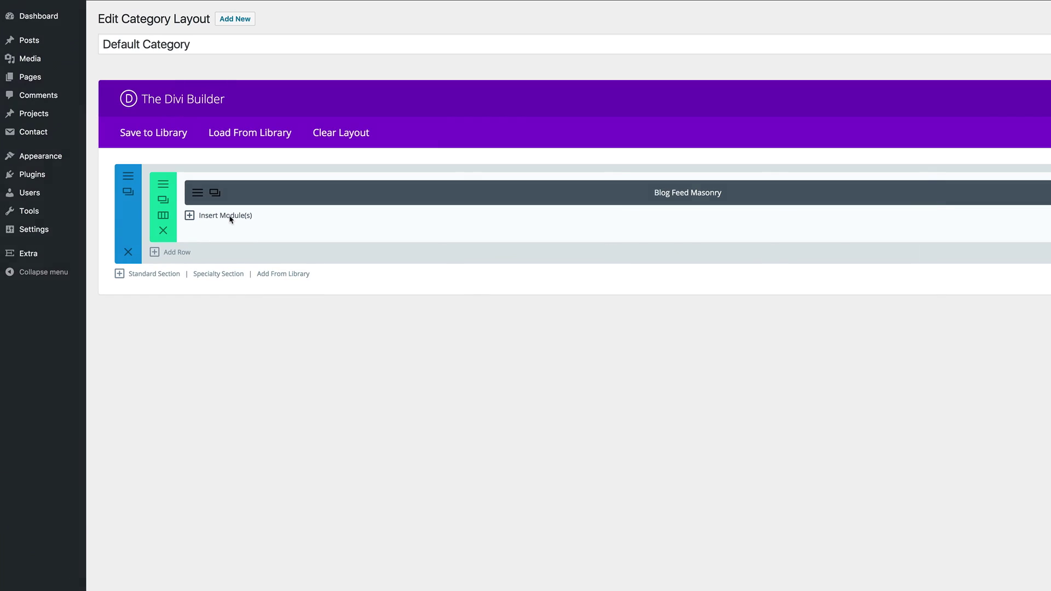
pyautogui.click(44, 198)
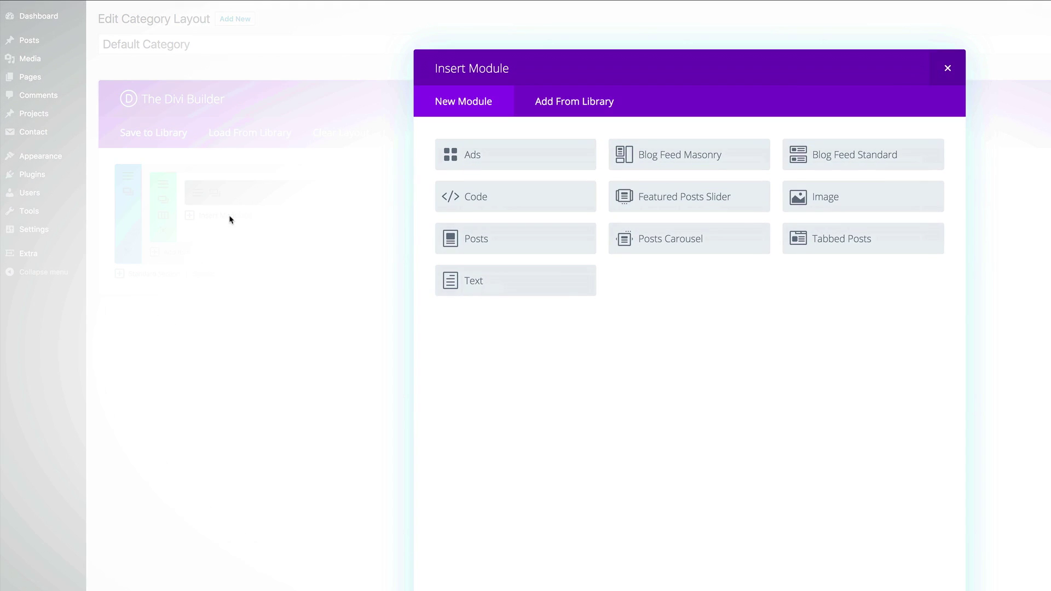
pyautogui.click(676, 244)
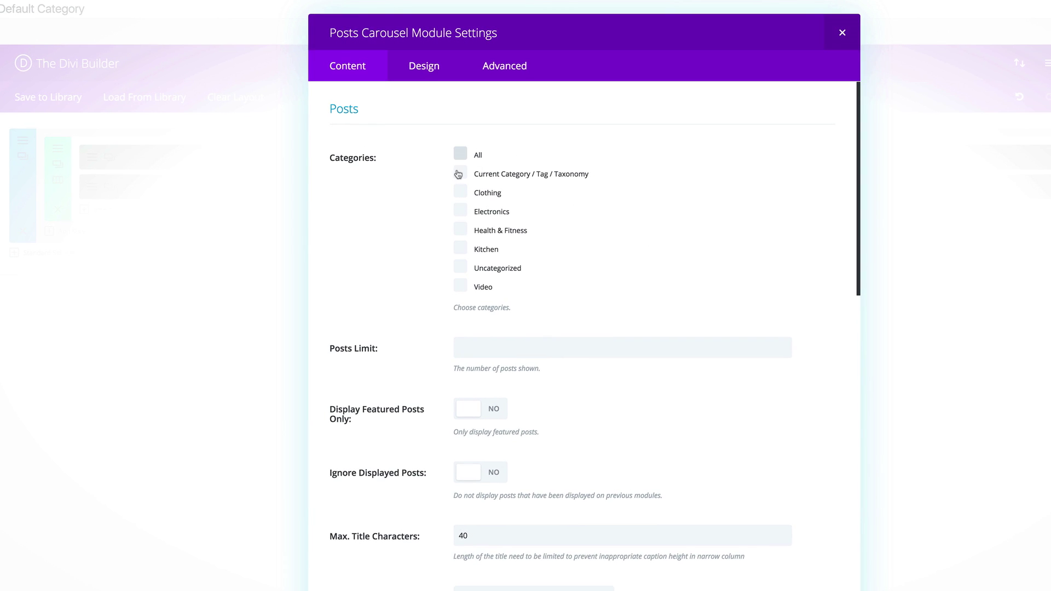
pyautogui.click(461, 174)
pyautogui.click(747, 524)
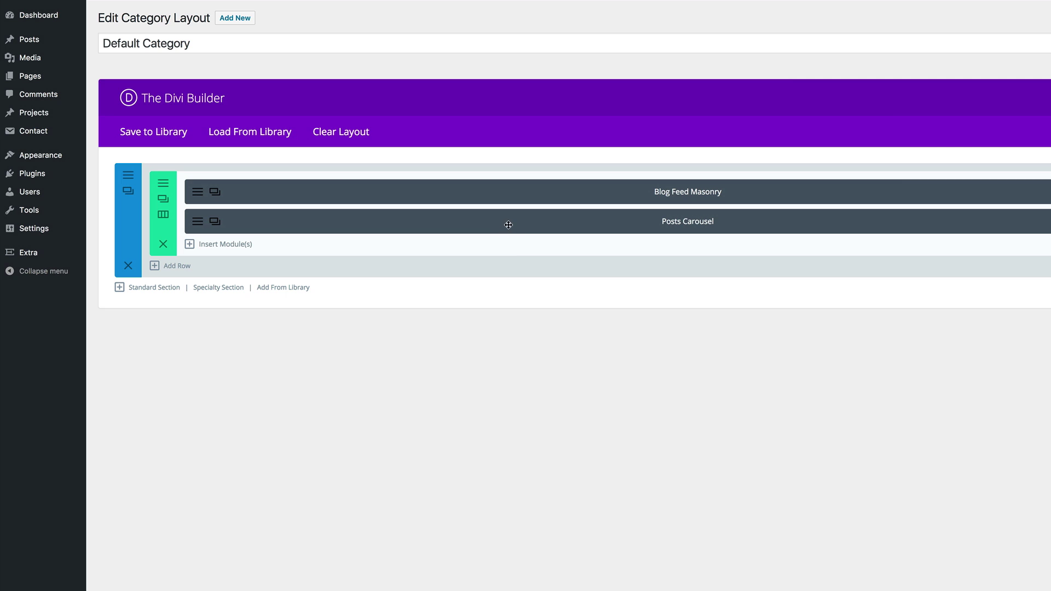
# - Move the Posts Carousel module above Blog Feed Masonry and update the Default Category layout
pyautogui.moveTo(508, 225); pyautogui.dragTo(501, 187)
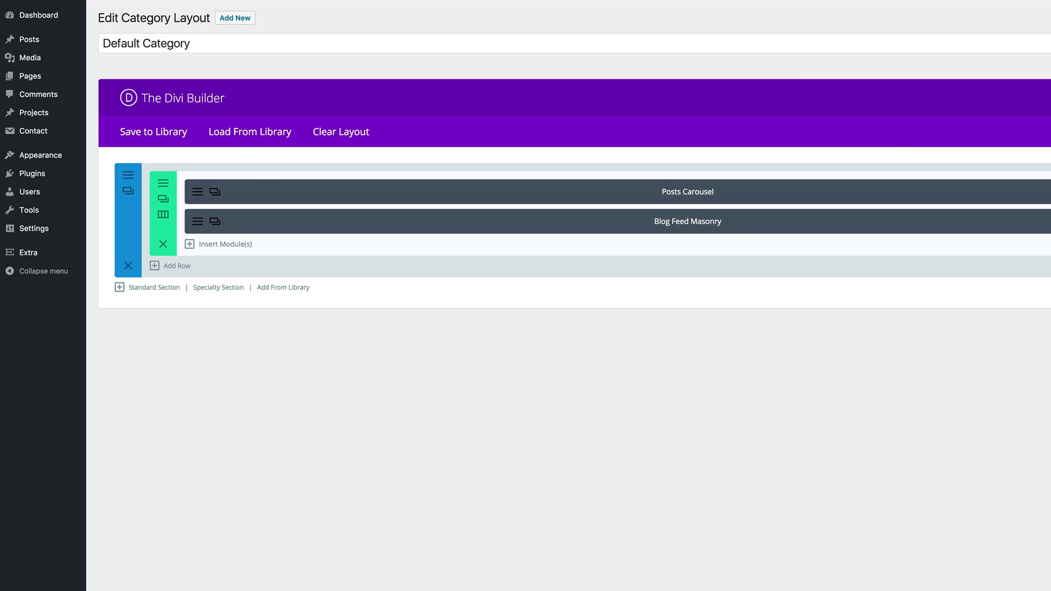
pyautogui.click(1005, 142)
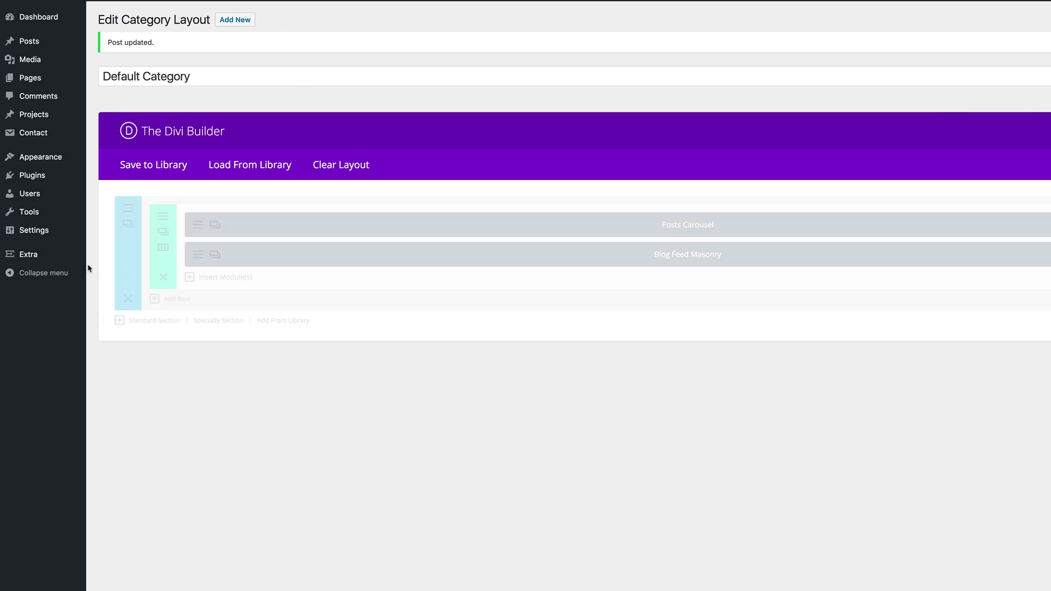
# - Append a rule to the theme's Additional CSS giving .archive h1 centered text, 48px font size and 1.3em line height; publish and leave the customizer
pyautogui.moveTo(70, 253)
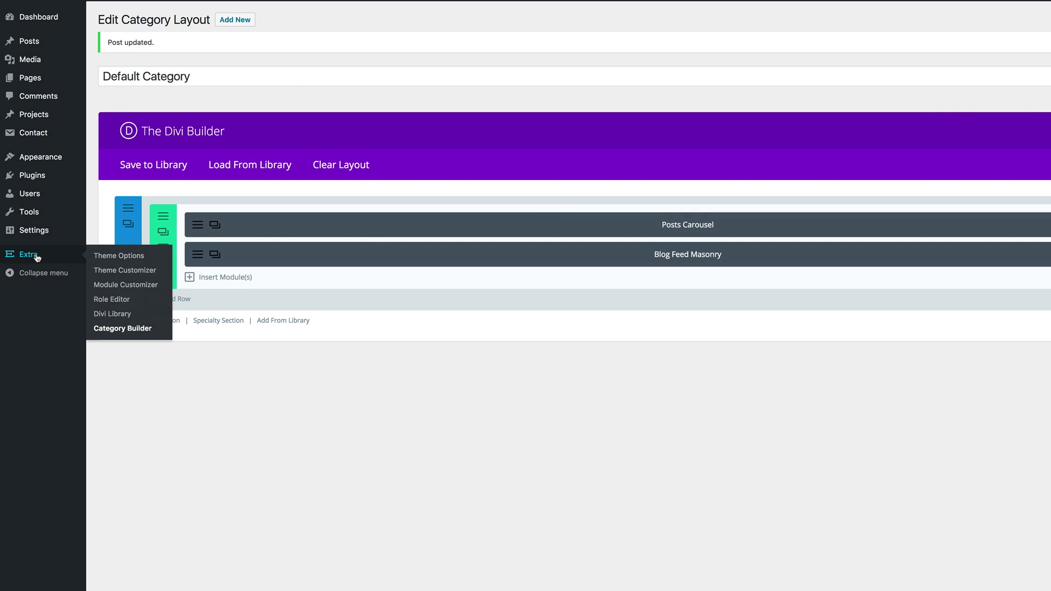
pyautogui.click(123, 271)
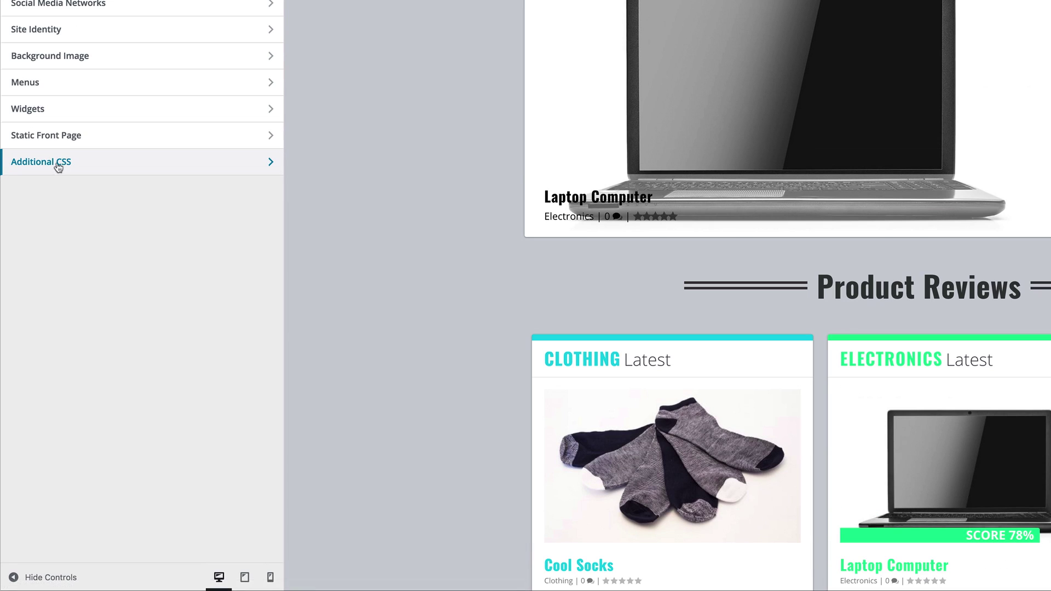
pyautogui.click(68, 165)
pyautogui.scroll(-10, 158, 178)
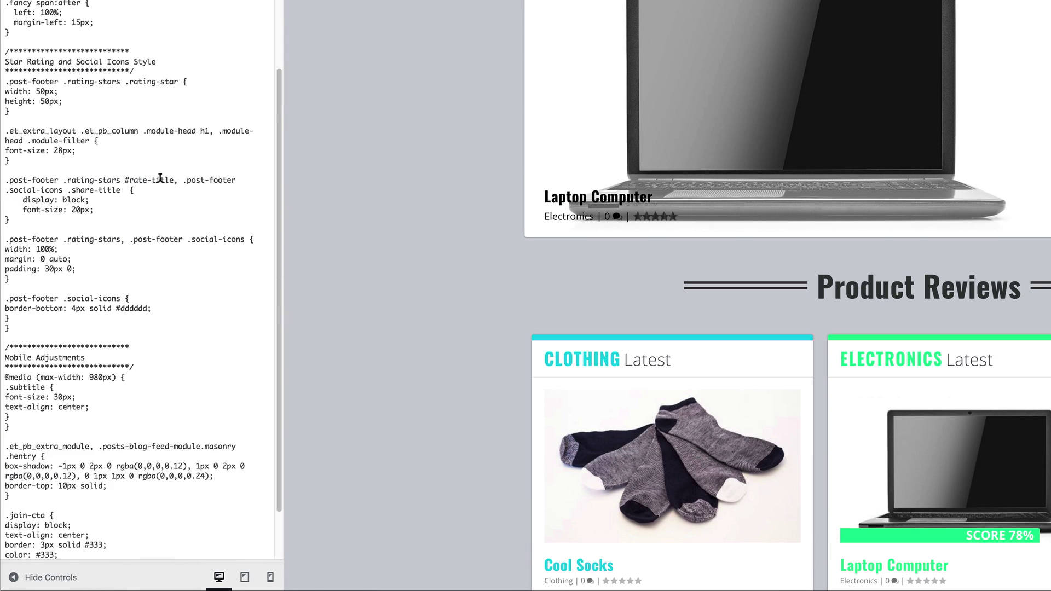
pyautogui.click(45, 543)
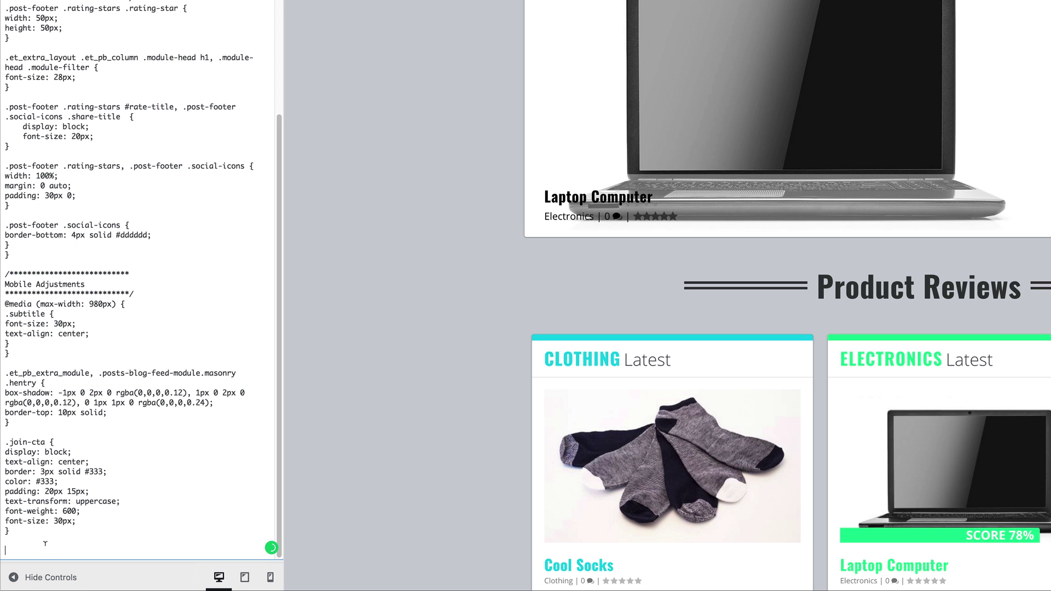
pyautogui.write('.archive h1 { text-align: center; font-size: 48px; line-height: 1.3em; }')
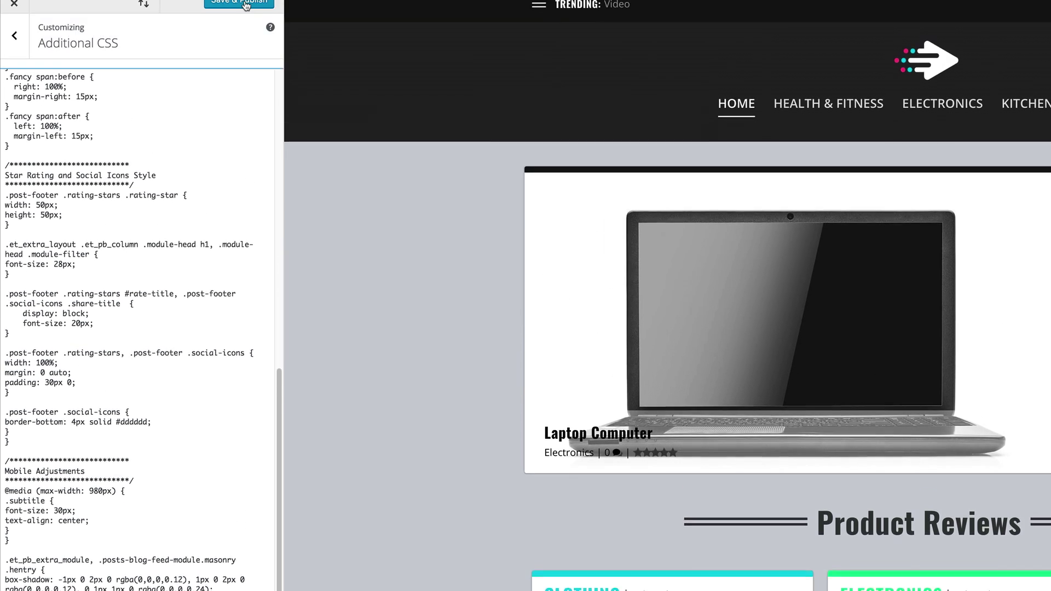
pyautogui.click(256, 35)
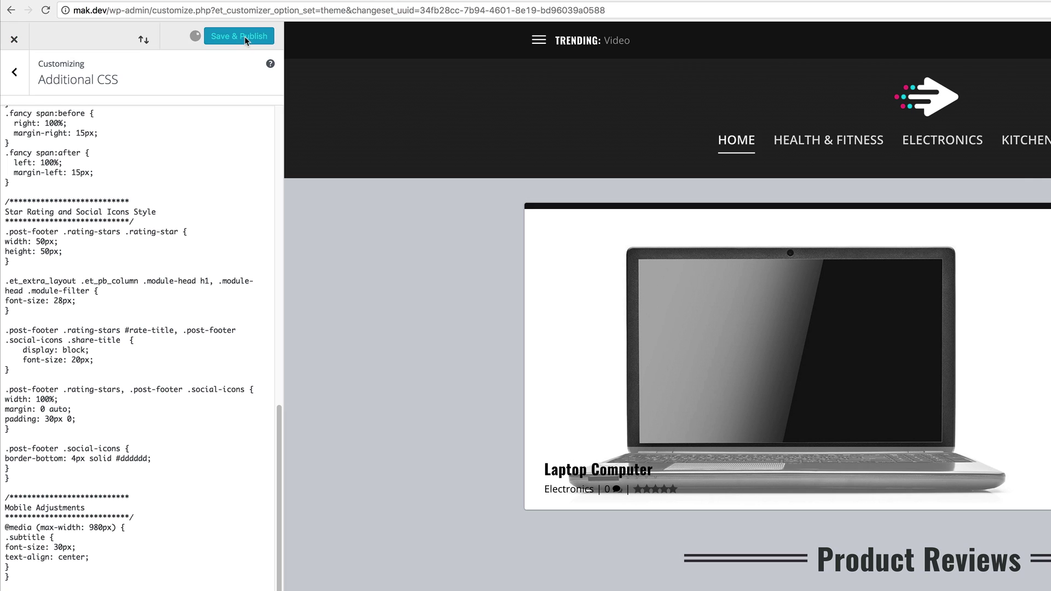
pyautogui.click(15, 40)
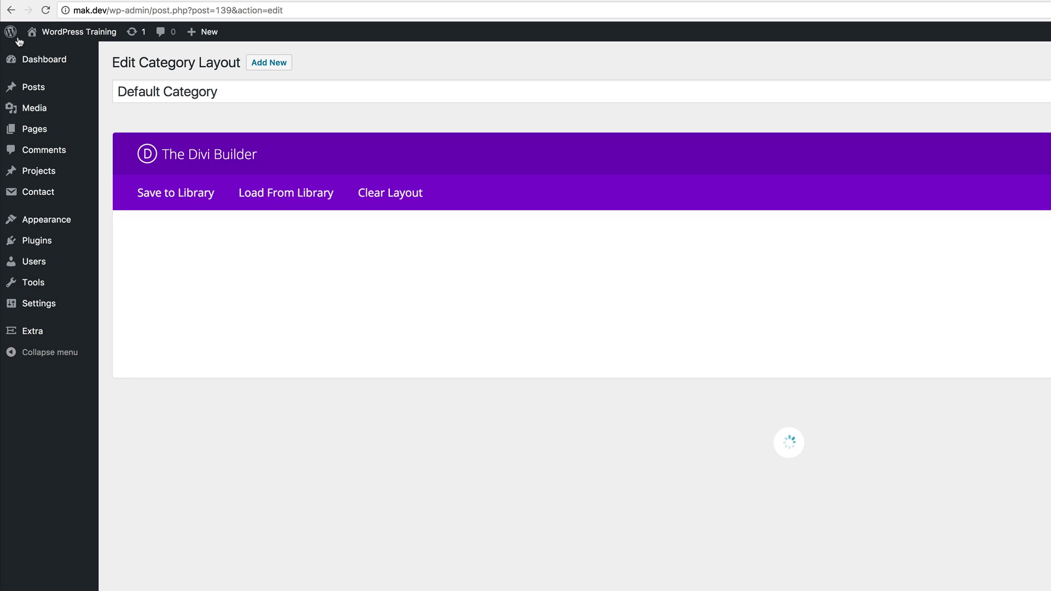
# - Check the category layout and its heading on the live site's Kitchen and Electronics category pages
pyautogui.moveTo(90, 38)
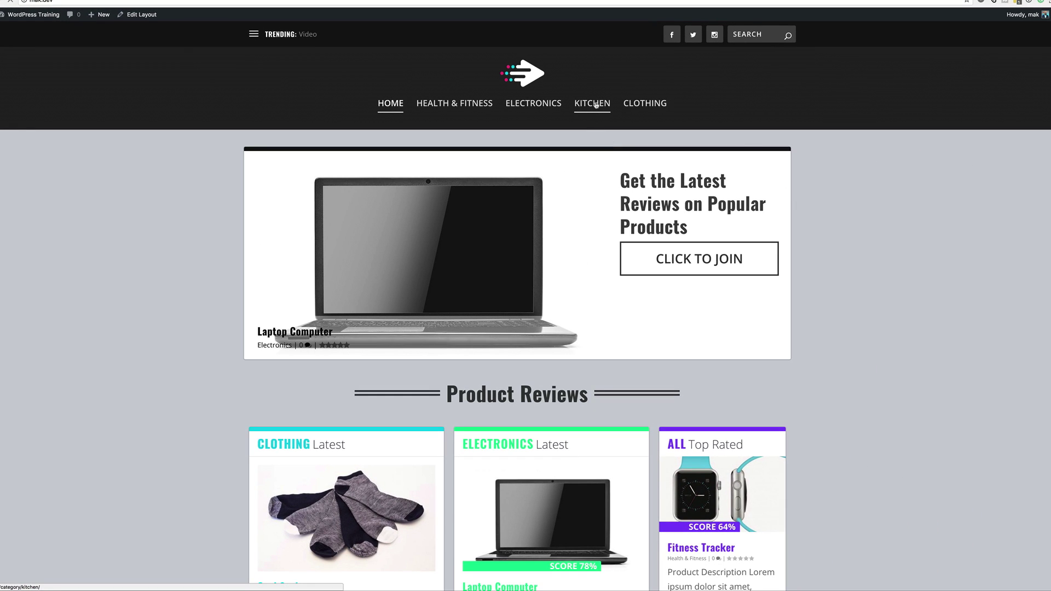
pyautogui.click(595, 104)
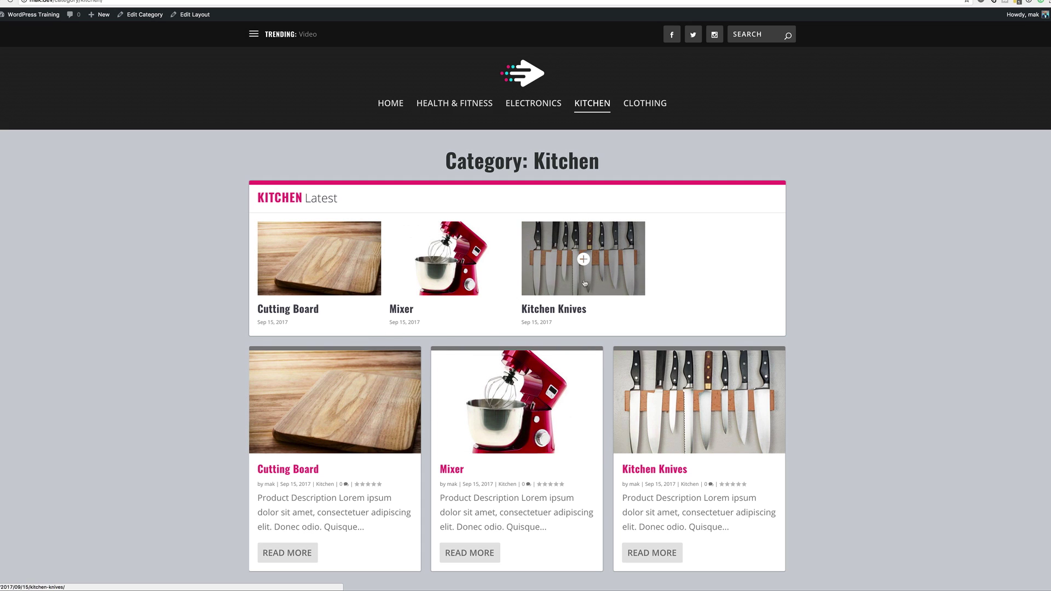
pyautogui.moveTo(445, 158); pyautogui.dragTo(612, 167)
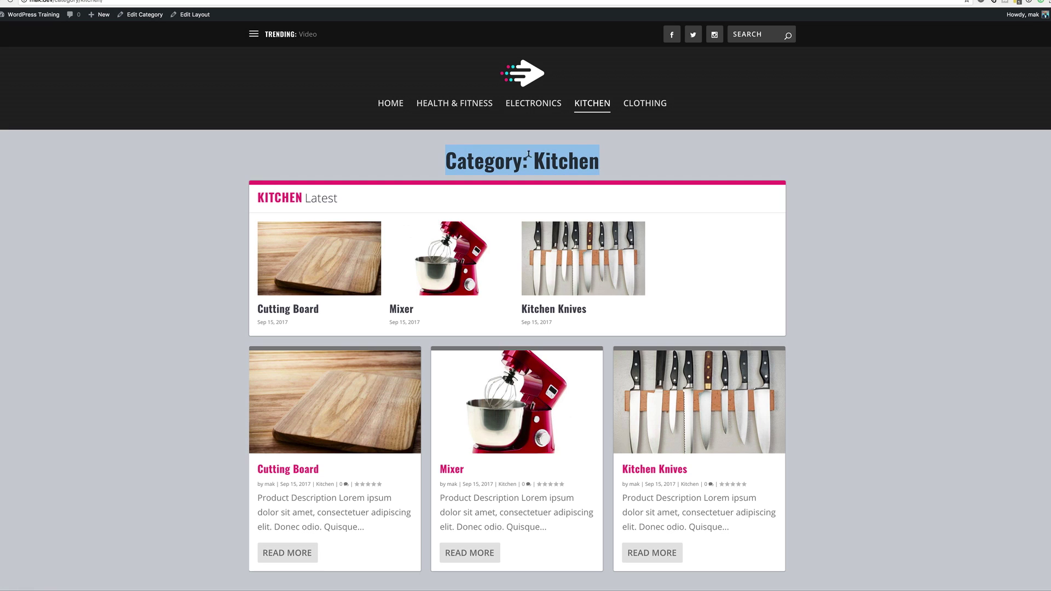
pyautogui.click(558, 142)
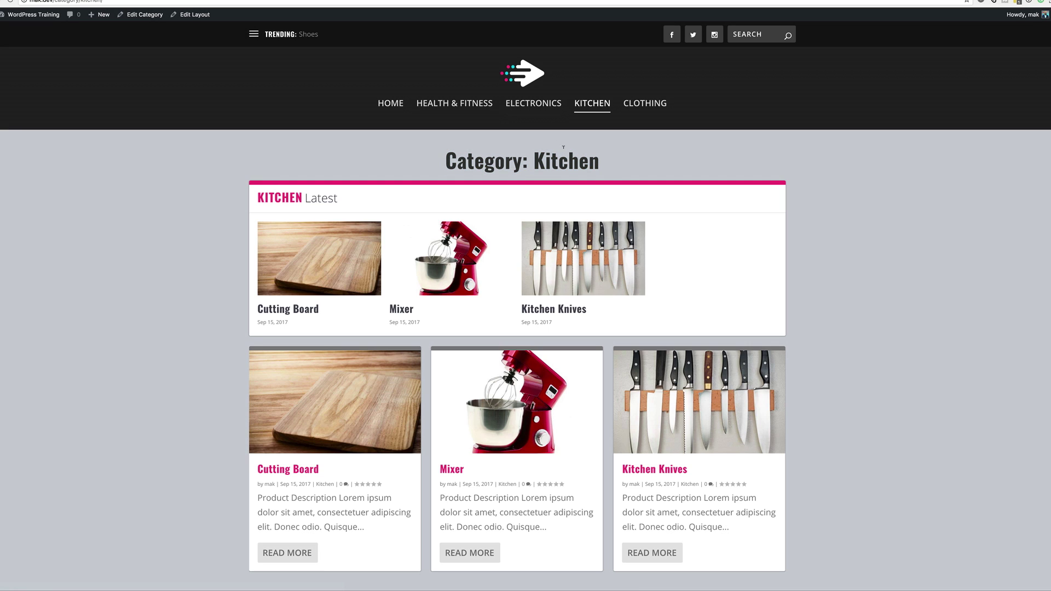
pyautogui.click(537, 106)
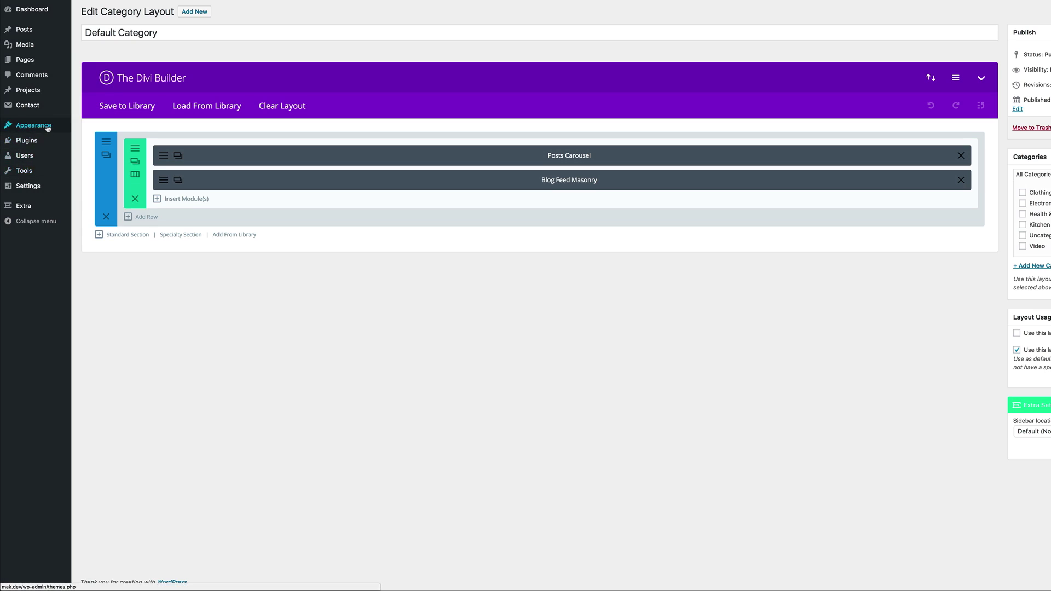
# - Create a new WordPress navigation menu named Categories
pyautogui.moveTo(49, 127)
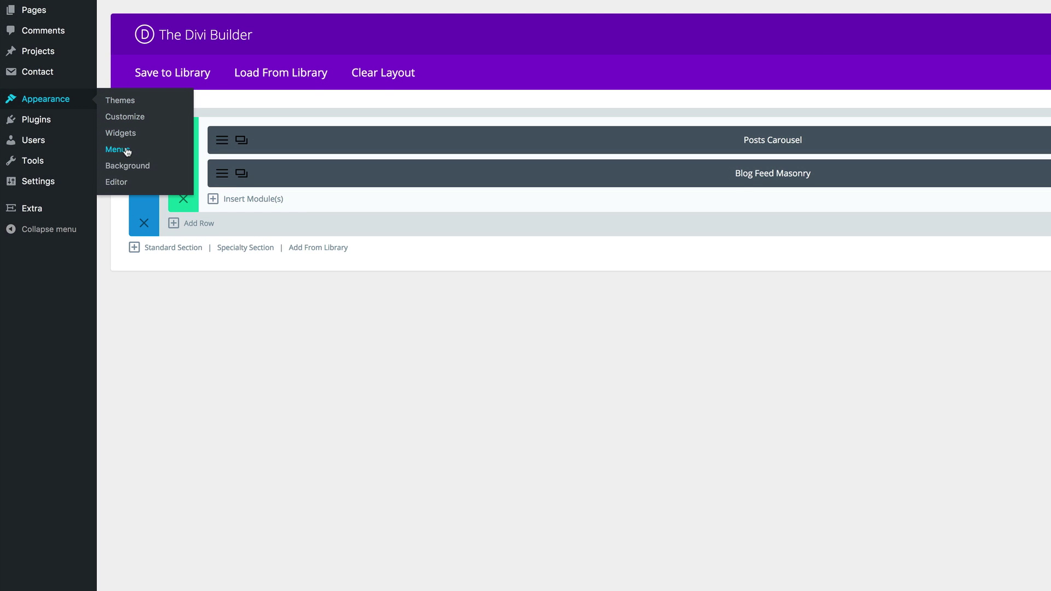
pyautogui.click(127, 152)
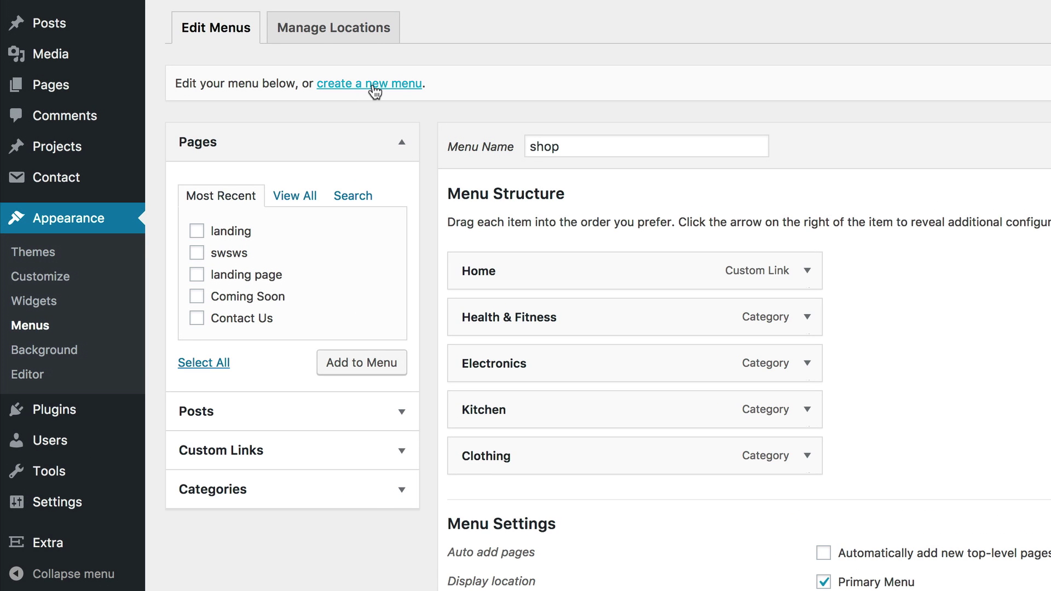
pyautogui.click(374, 86)
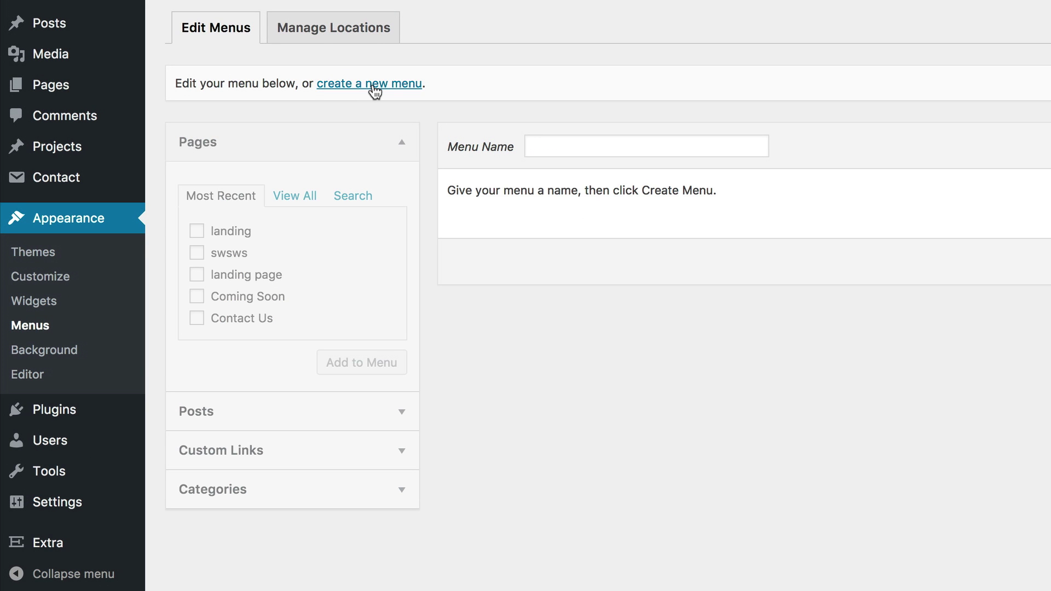
pyautogui.click(572, 143)
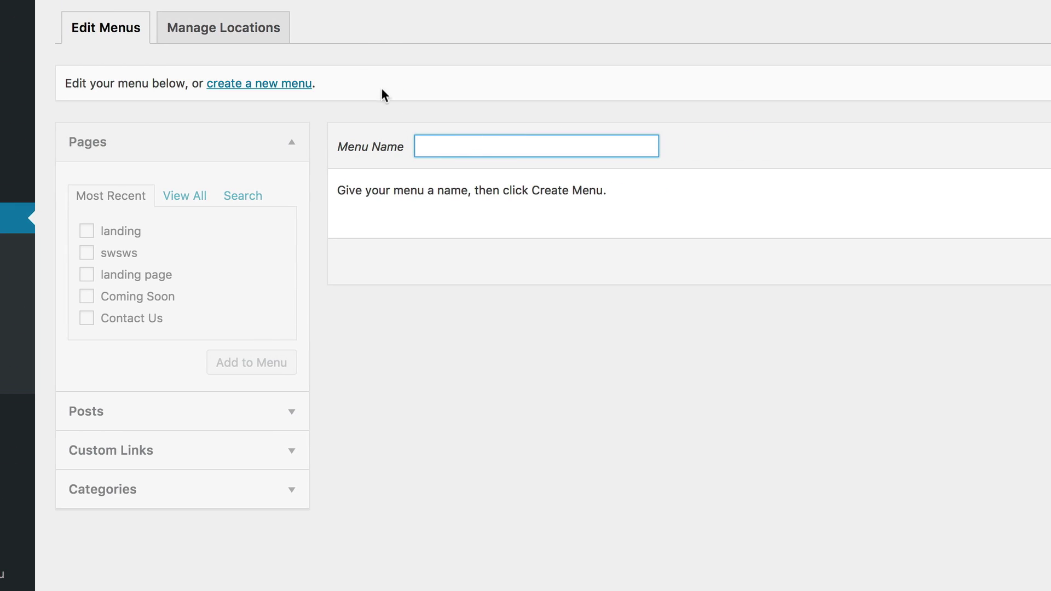
pyautogui.write('Categories')
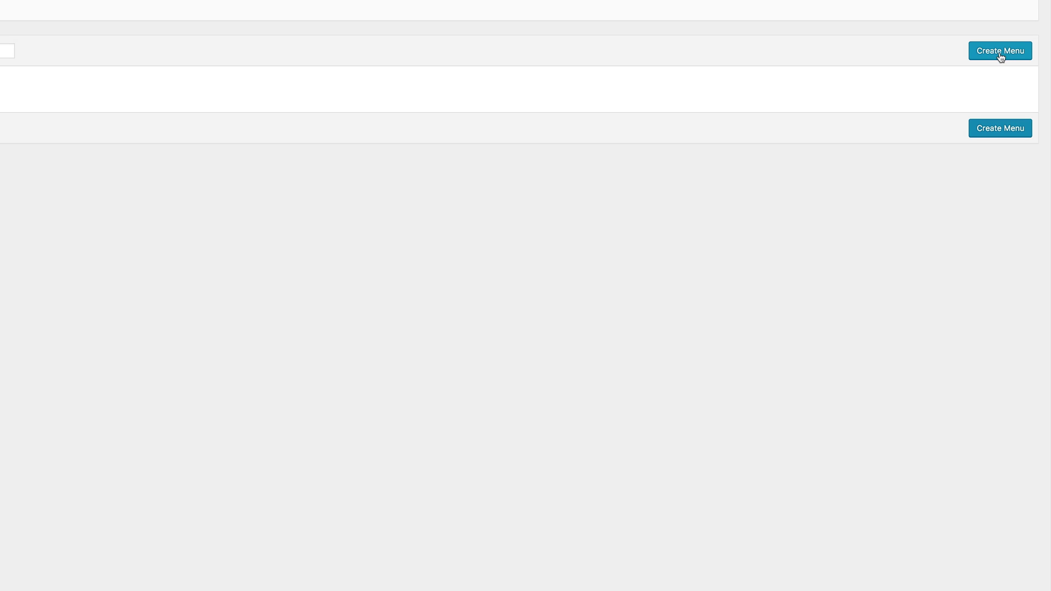
pyautogui.click(1000, 55)
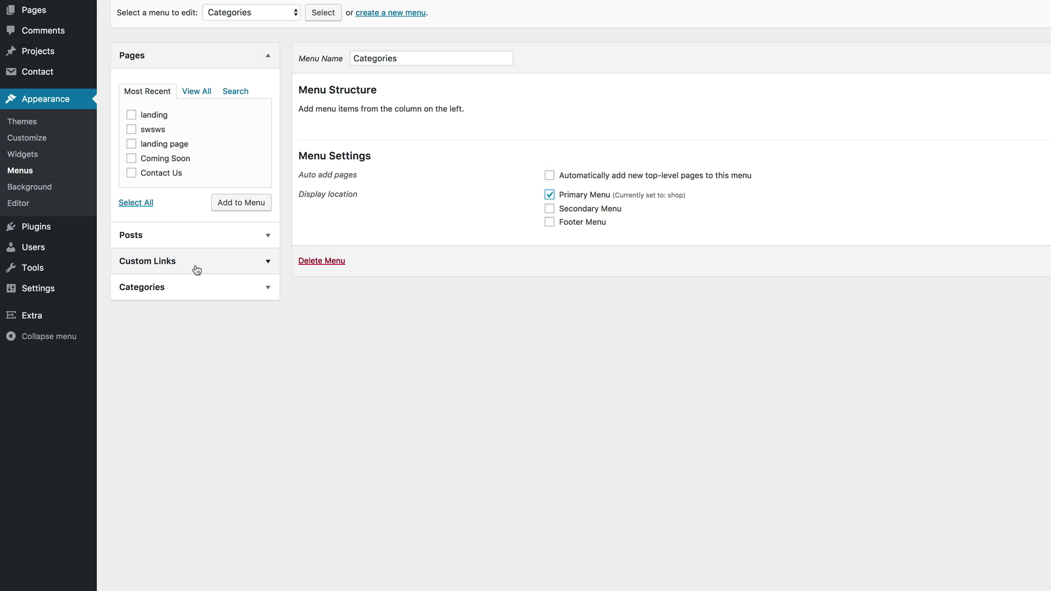
# - Add the Health & Fitness, Electronics, Kitchen and Clothing categories to the menu and arrange Kitchen above Electronics
pyautogui.click(155, 289)
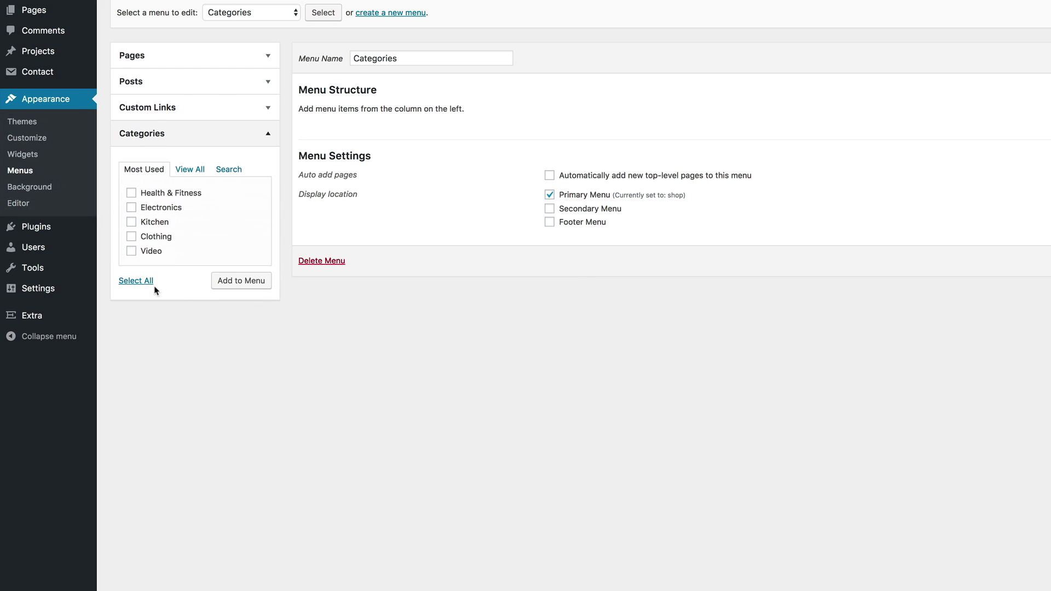
pyautogui.click(132, 193)
pyautogui.click(133, 208)
pyautogui.click(133, 222)
pyautogui.click(133, 240)
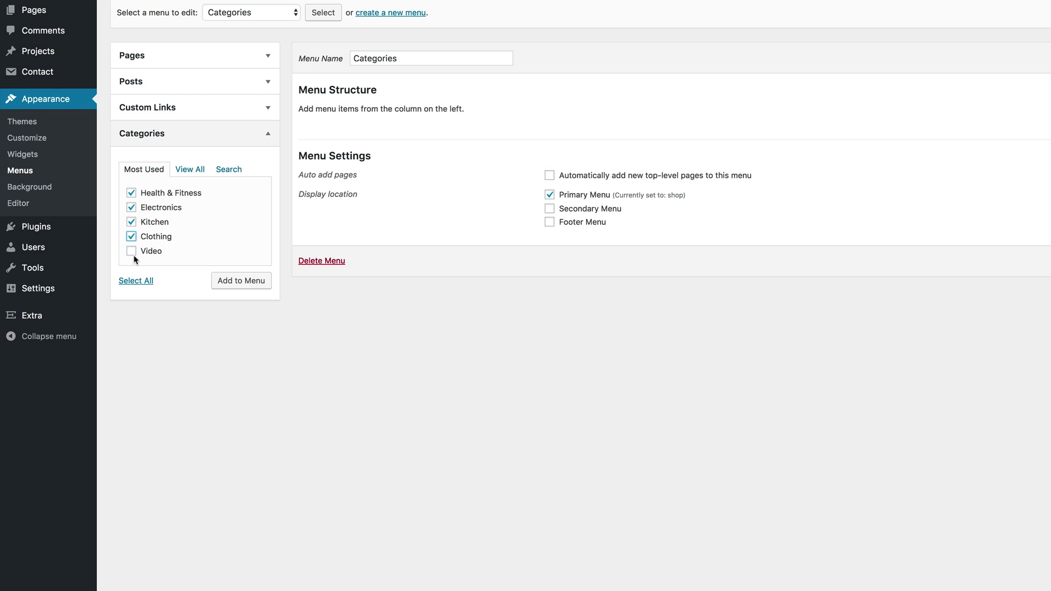
pyautogui.click(251, 281)
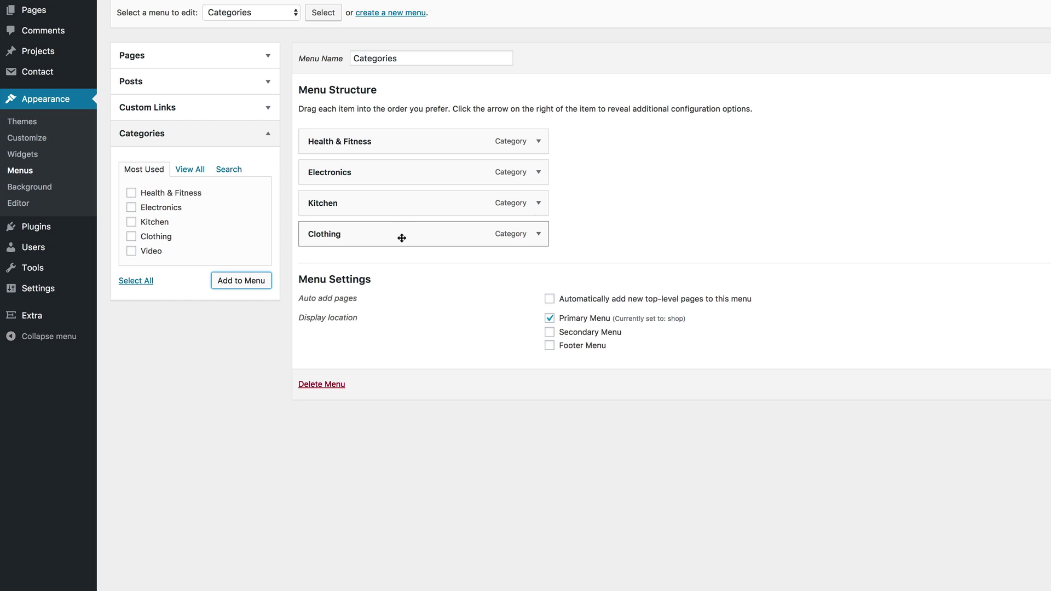
pyautogui.moveTo(402, 238)
pyautogui.mouseDown()
pyautogui.moveTo(403, 171)
pyautogui.moveTo(394, 172)
pyautogui.mouseUp()
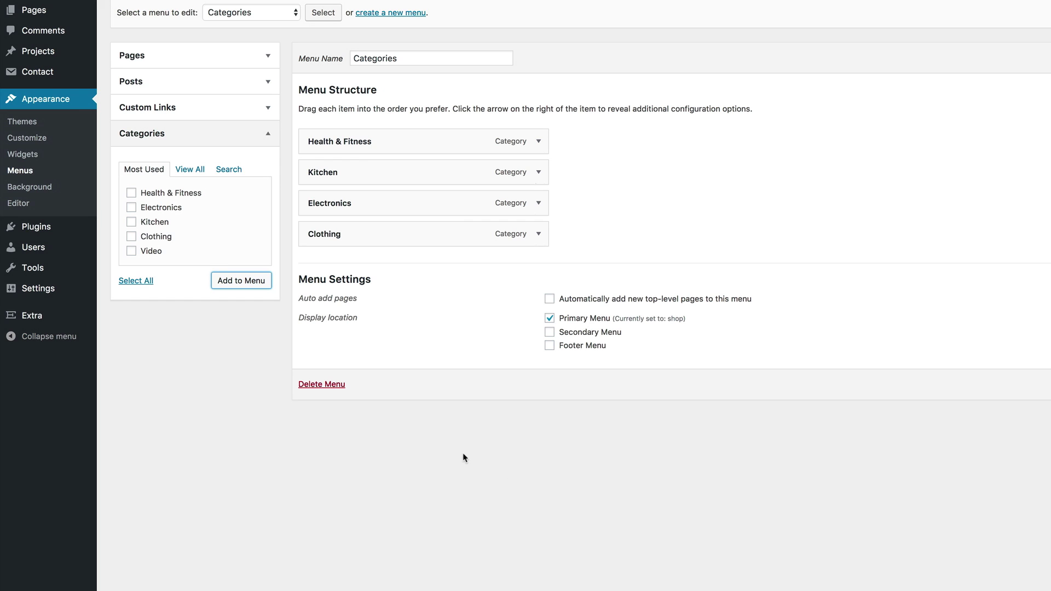
# - Enable the CSS Classes advanced menu property in the Menus page's screen options
pyautogui.scroll(1, 361, 181)
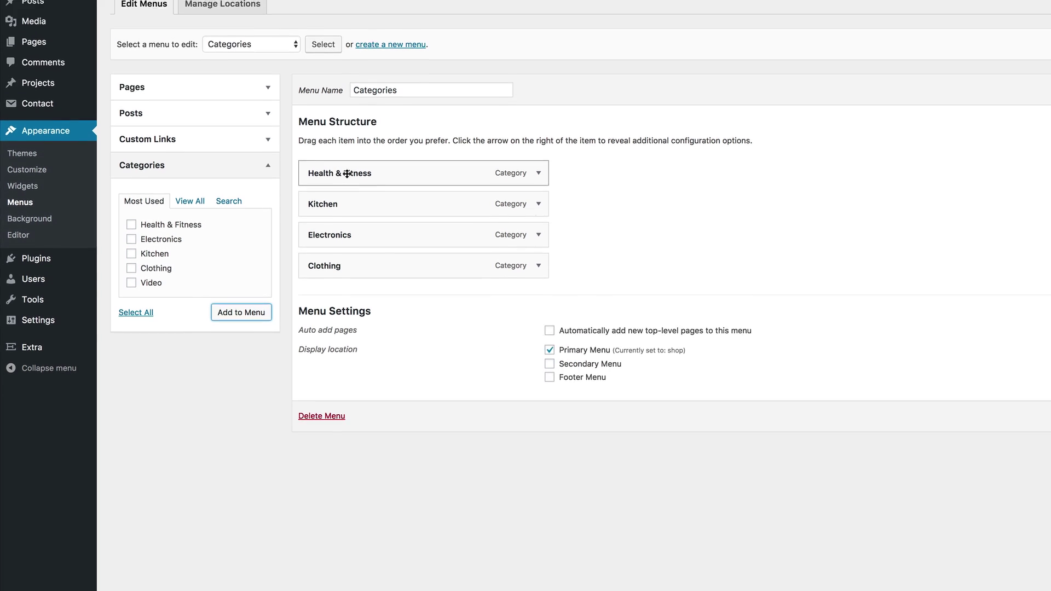
pyautogui.scroll(2, 668, 312)
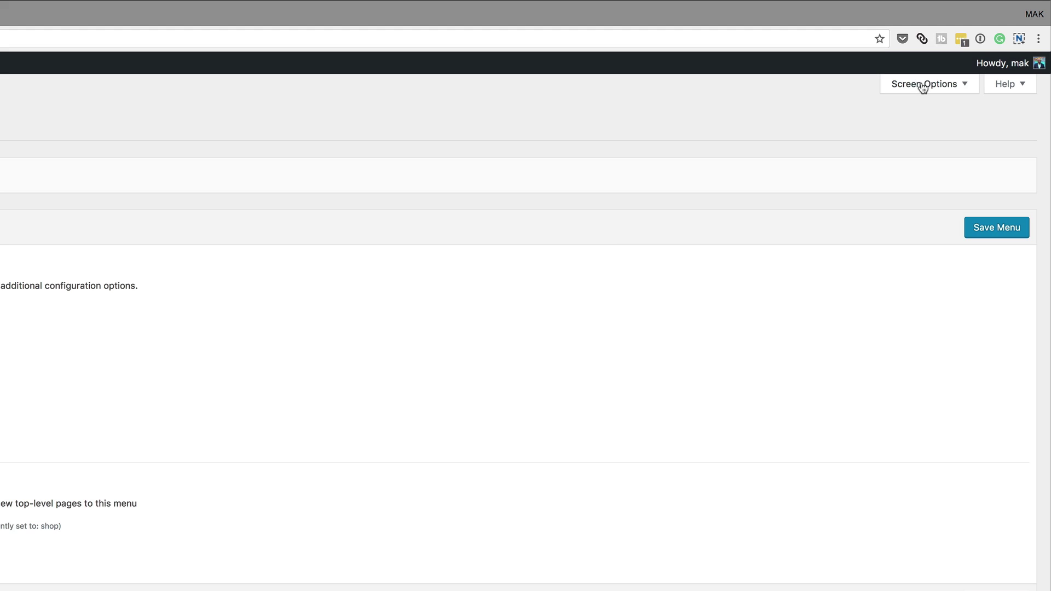
pyautogui.click(921, 83)
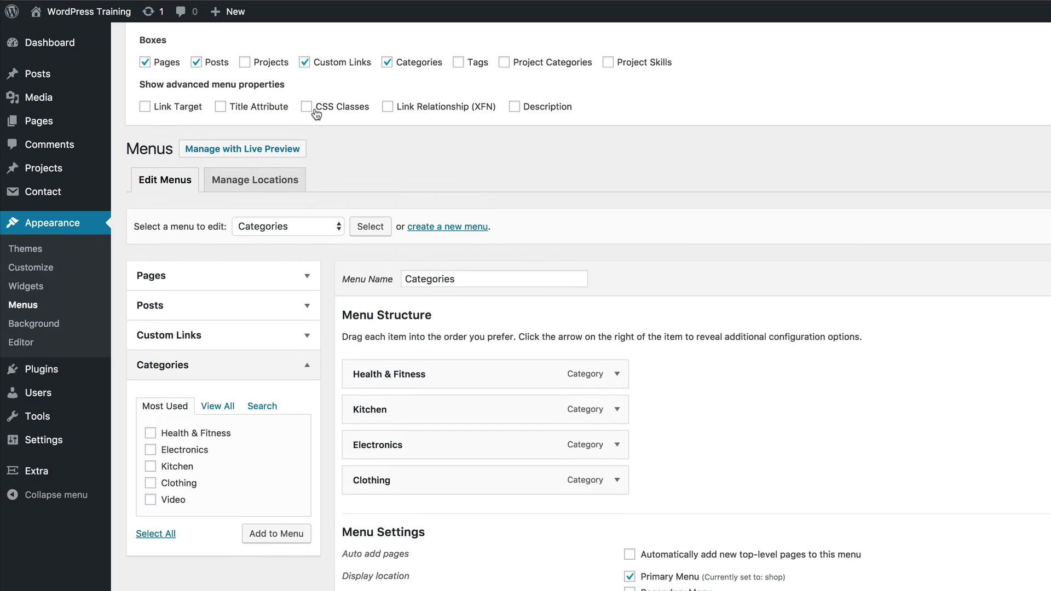
pyautogui.click(308, 107)
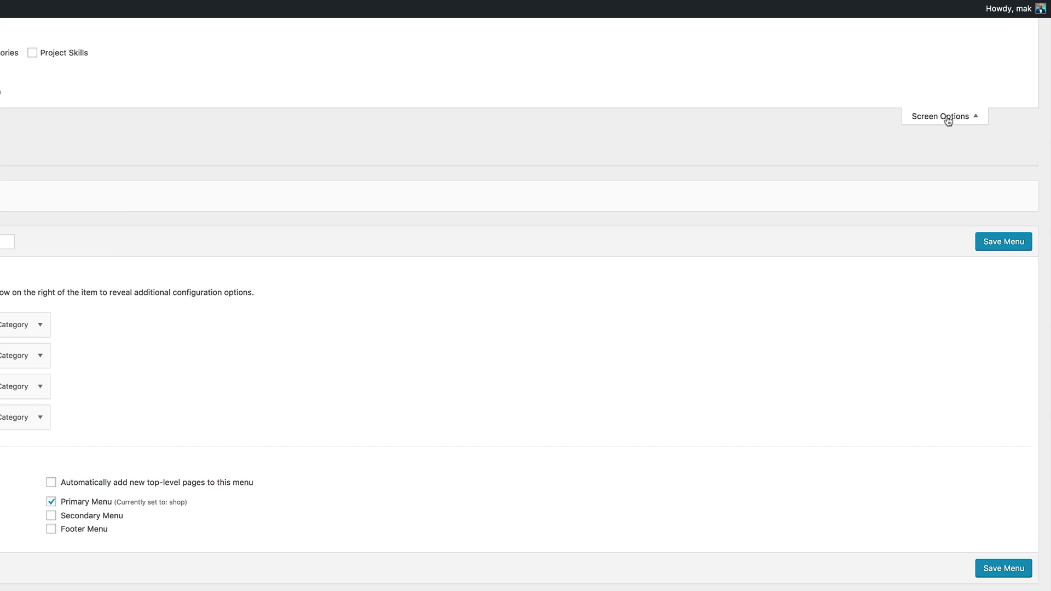
pyautogui.click(947, 119)
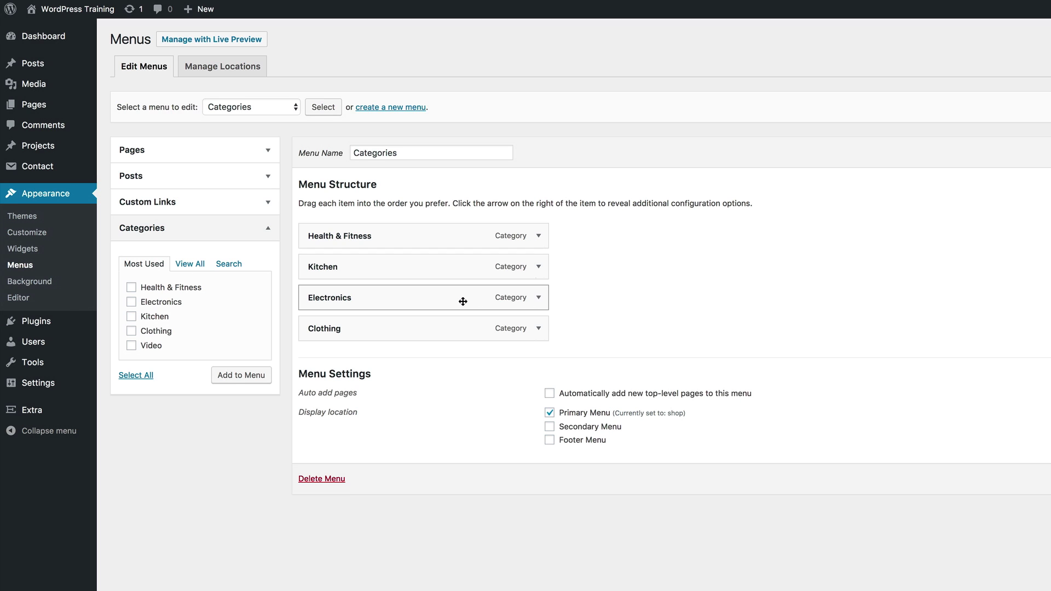
# - Give the Electronics menu item the CSS class green and set its Extra Mega Menu to Mega Menu 3 Featured
pyautogui.click(539, 300)
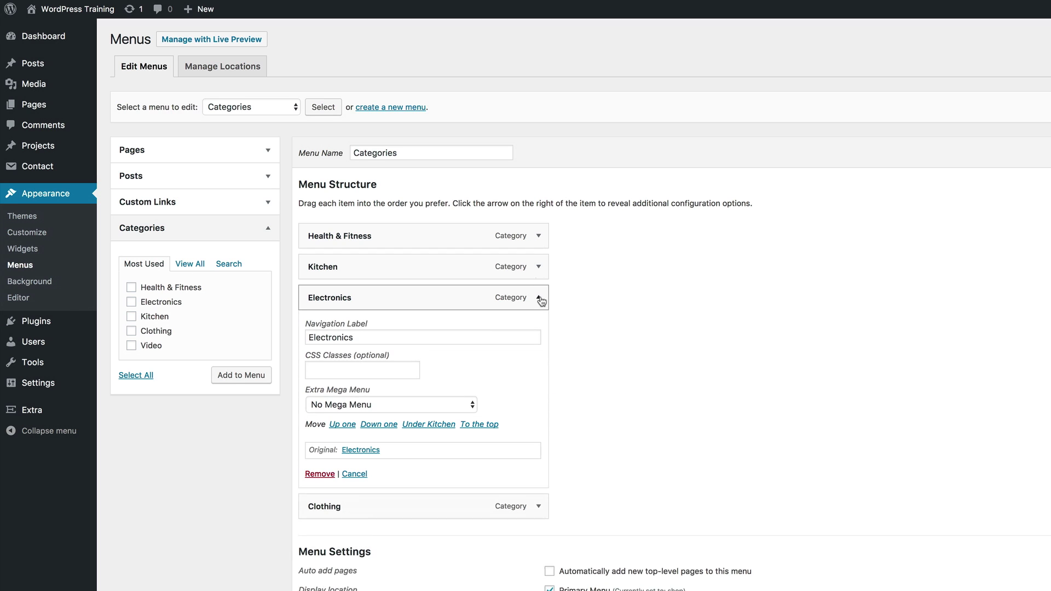
pyautogui.click(333, 370)
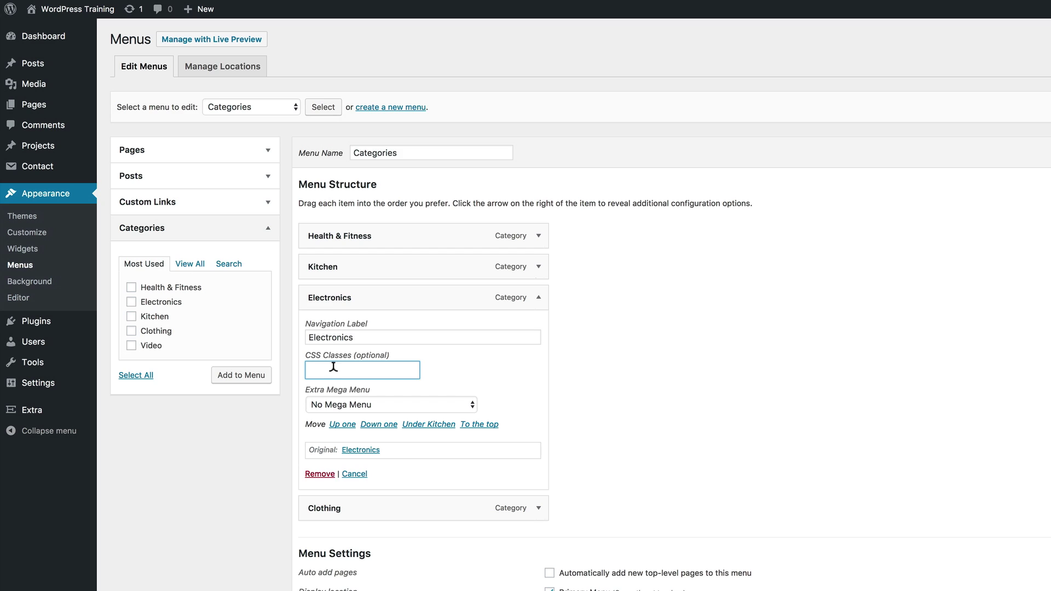
pyautogui.write('green')
pyautogui.click(403, 406)
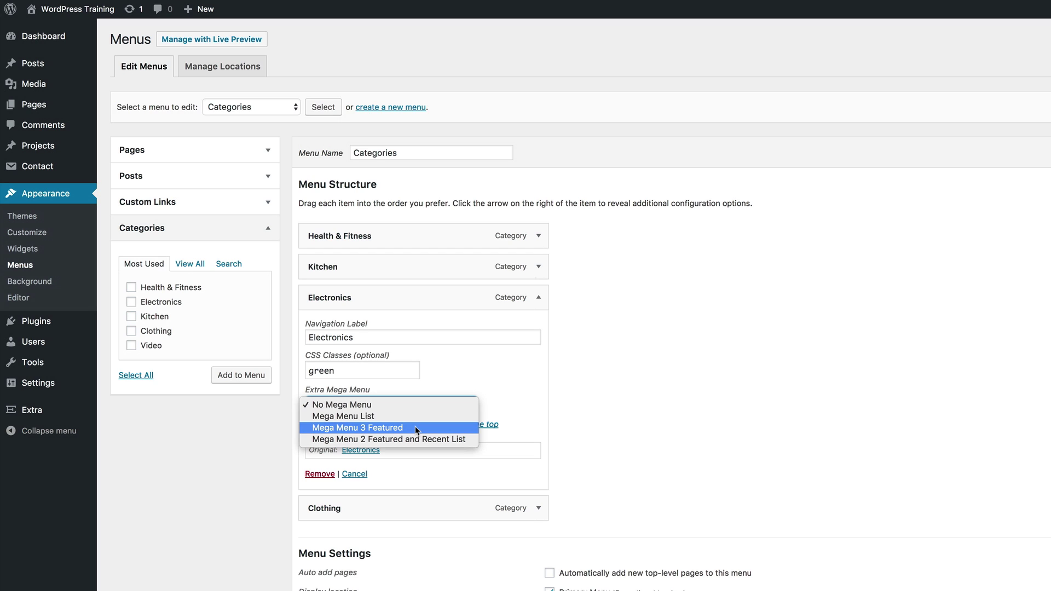
pyautogui.click(416, 428)
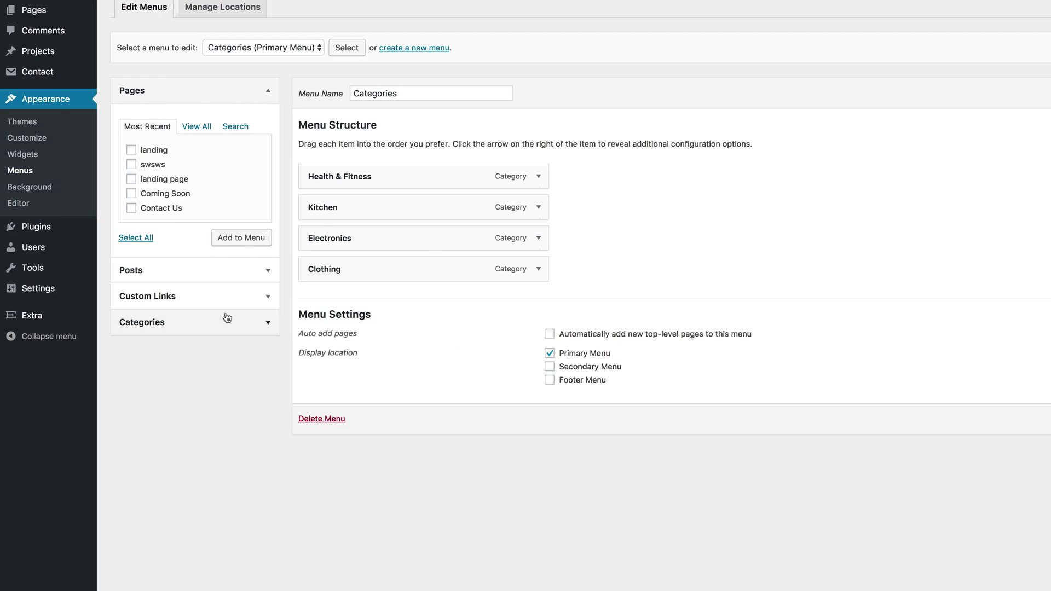
# - Add a custom link named All Categories with the URL # to the Categories menu
pyautogui.click(165, 298)
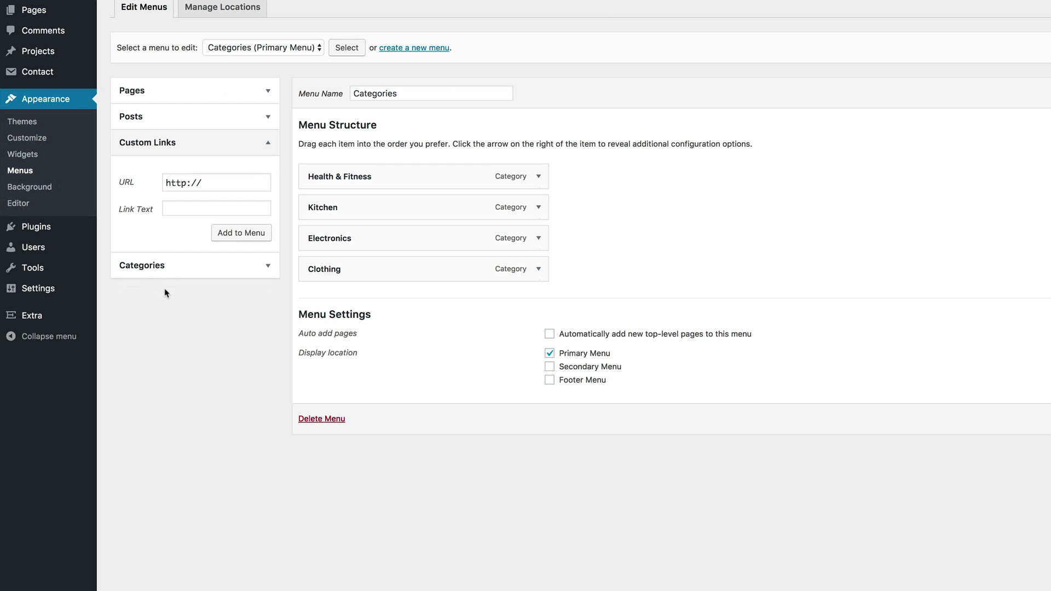
pyautogui.click(182, 206)
pyautogui.write('All Categories')
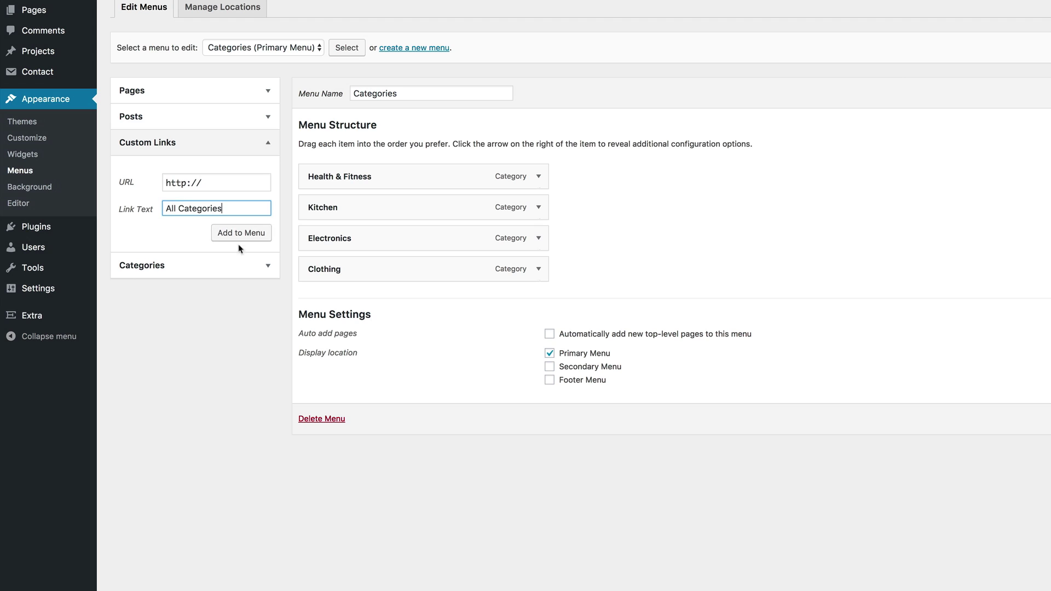
pyautogui.click(205, 177)
pyautogui.hotkey('ctrl', 'a')
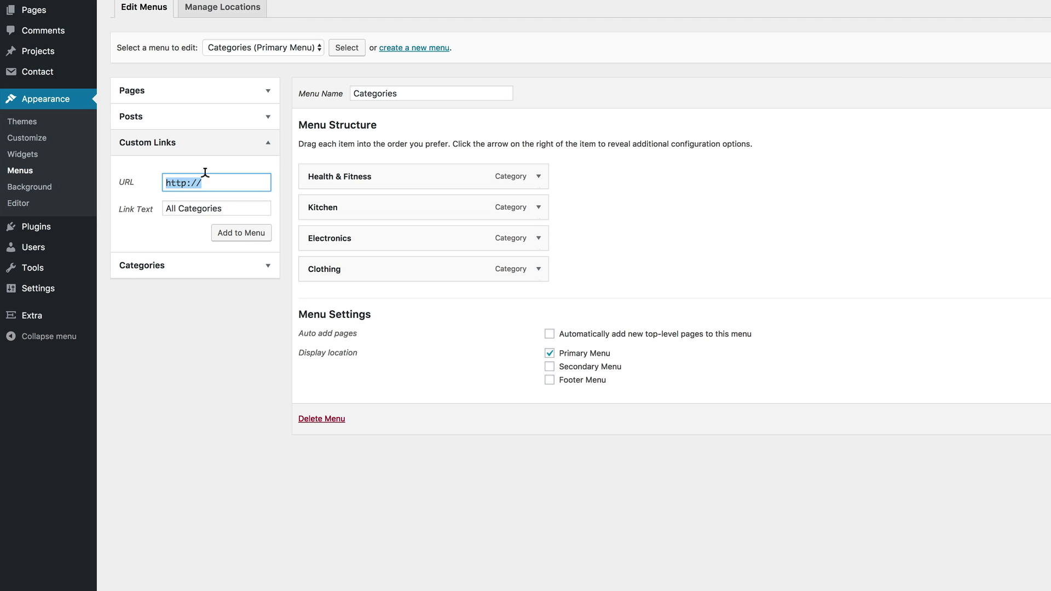
pyautogui.write('#')
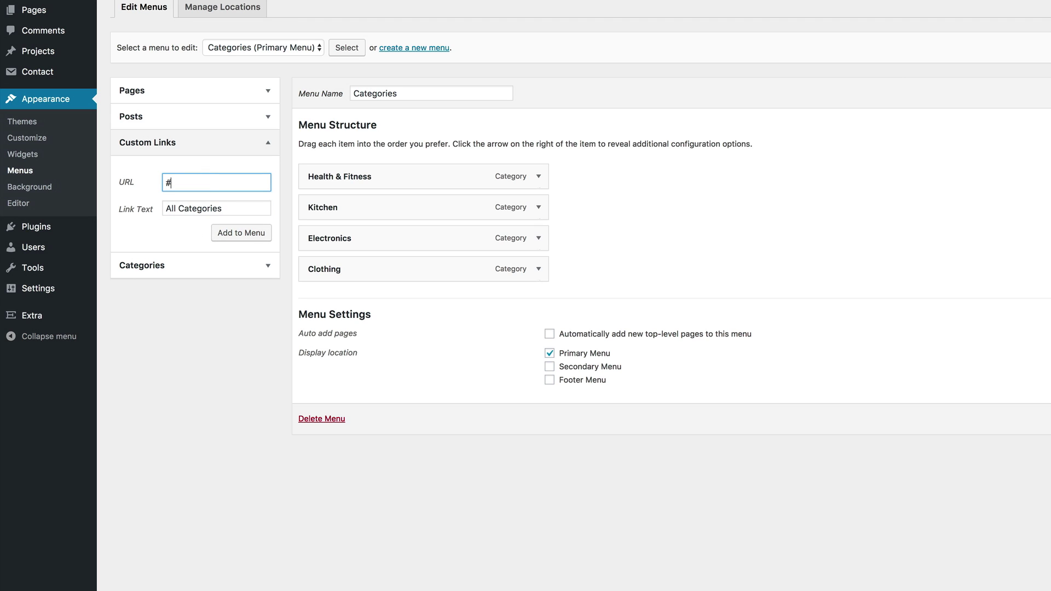
pyautogui.click(242, 234)
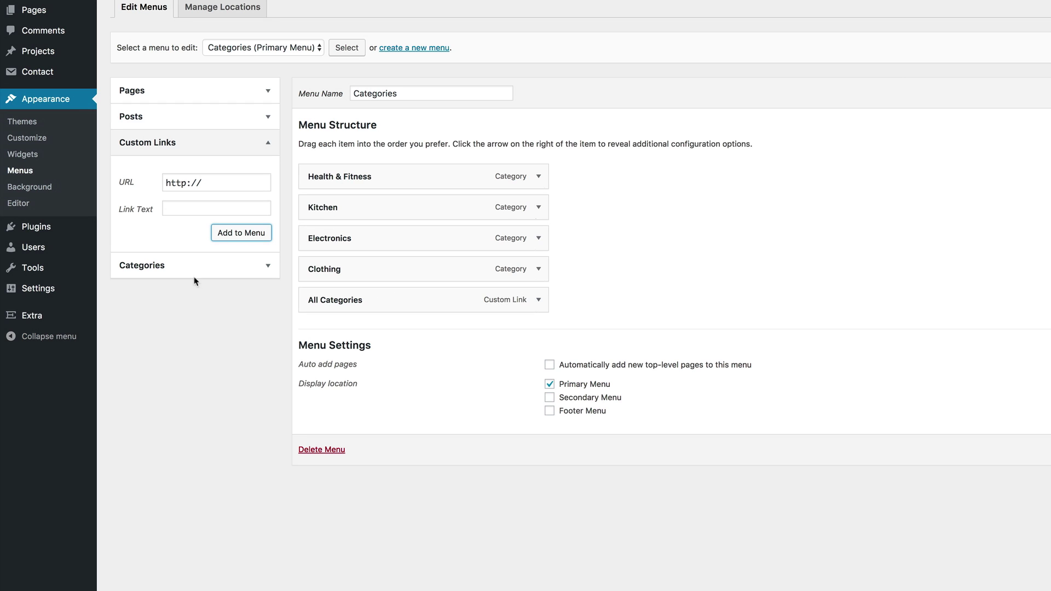
# - Add the Health & Fitness, Electronics, Kitchen and Clothing categories again and nest all four as sub items under All Categories
pyautogui.click(152, 267)
pyautogui.click(131, 228)
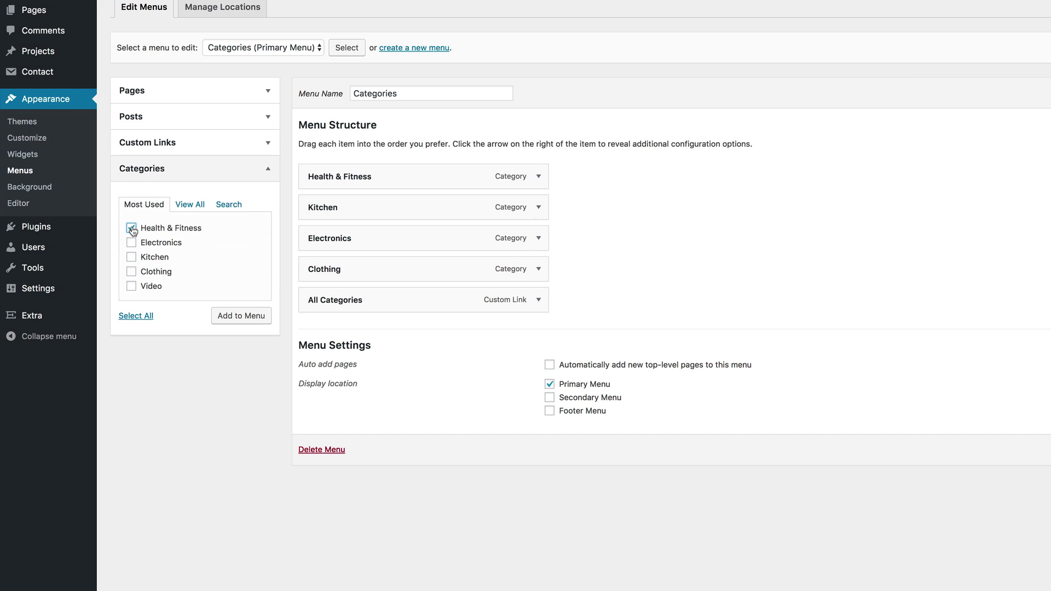
pyautogui.click(131, 243)
pyautogui.click(131, 257)
pyautogui.click(131, 272)
pyautogui.click(253, 317)
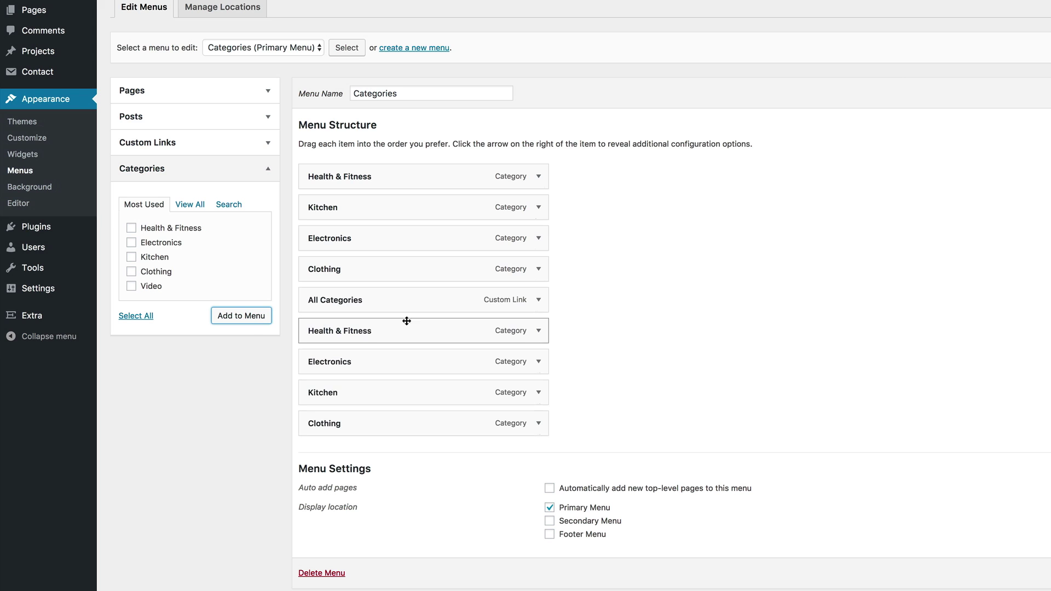
pyautogui.moveTo(373, 330)
pyautogui.mouseDown()
pyautogui.moveTo(399, 331)
pyautogui.moveTo(383, 425)
pyautogui.mouseUp()
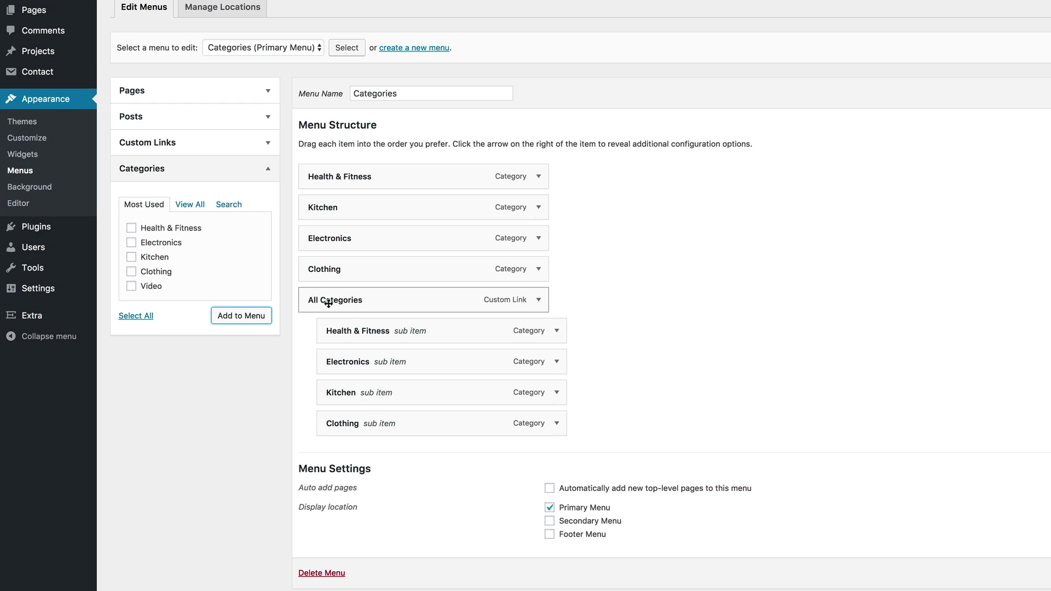
# - Replace the Health & Fitness sub item's navigation label with <img src="Insert Image Url" width="100%" />
pyautogui.click(555, 331)
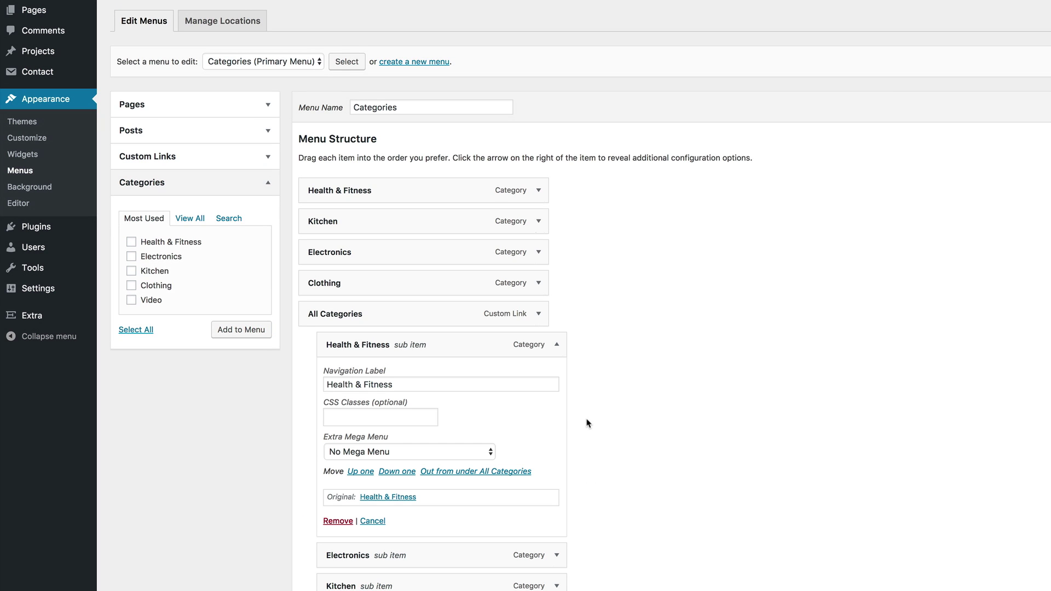
pyautogui.tripleClick(396, 378)
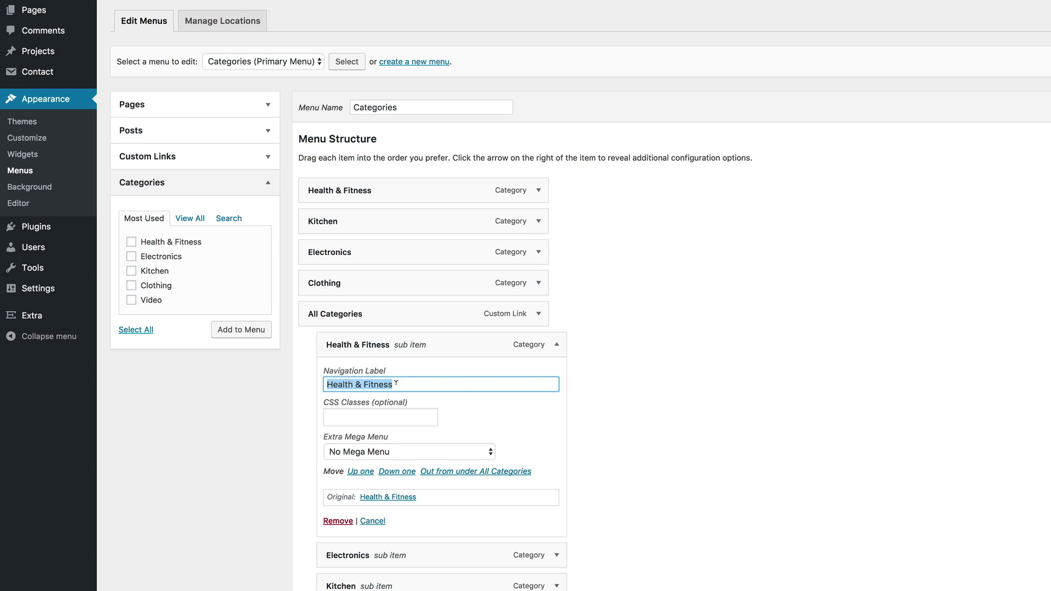
pyautogui.write('<img src="Insert Image Url" width="100%" />')
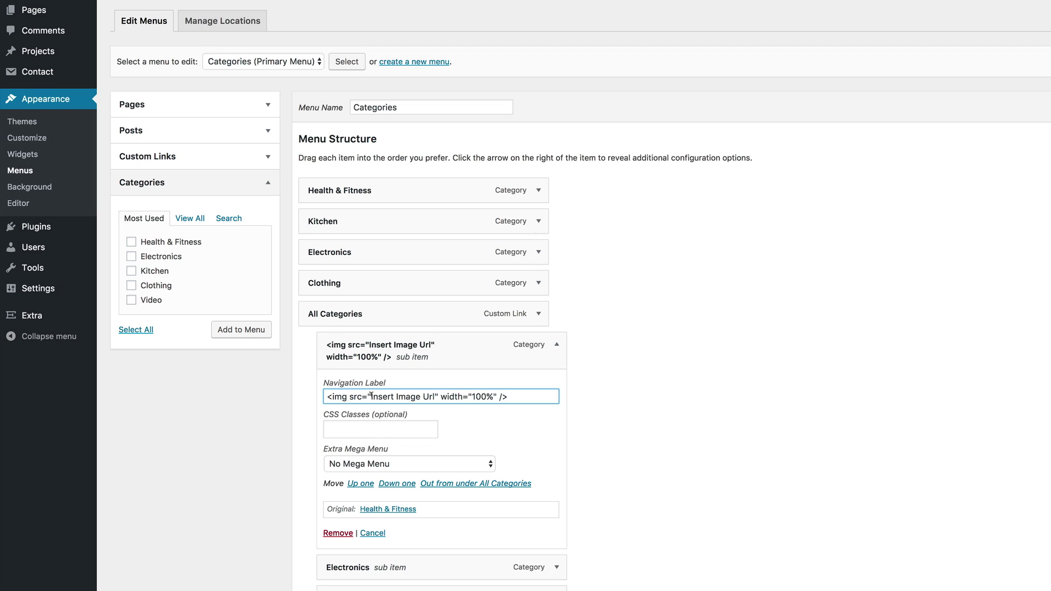
pyautogui.moveTo(371, 395); pyautogui.dragTo(436, 393)
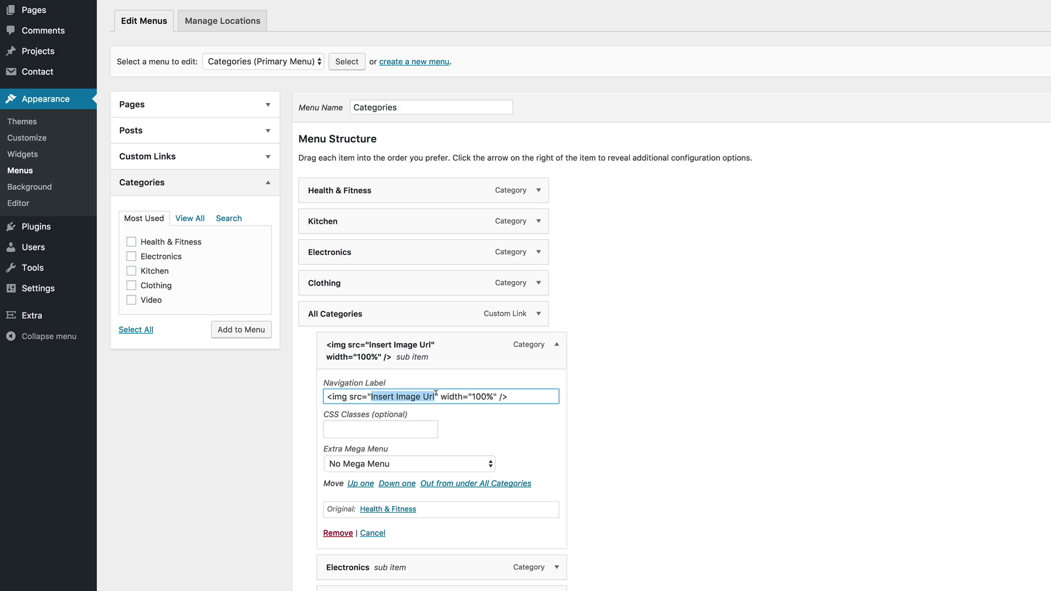
pyautogui.click(566, 439)
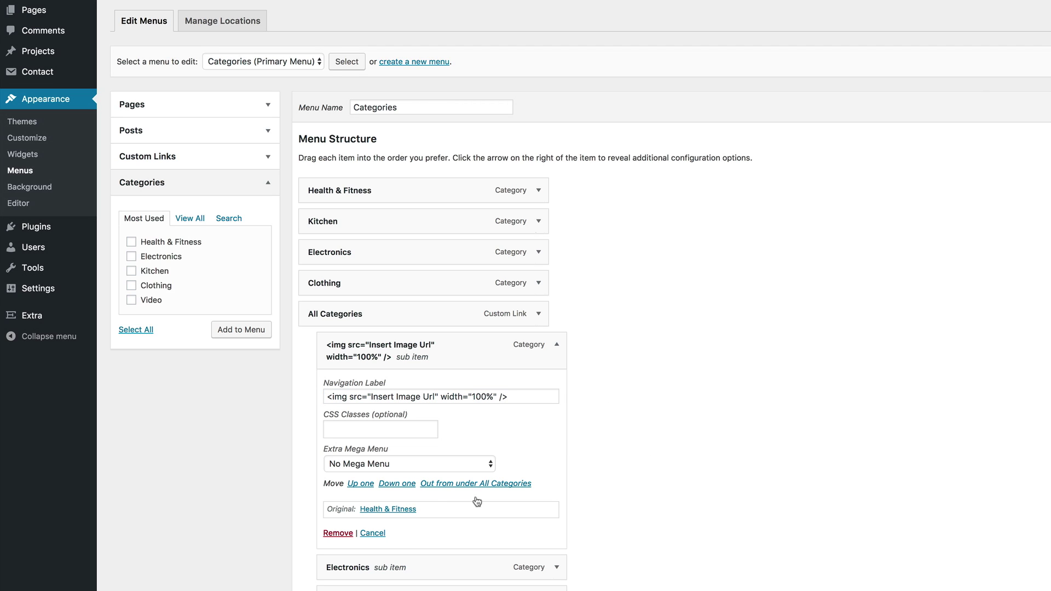
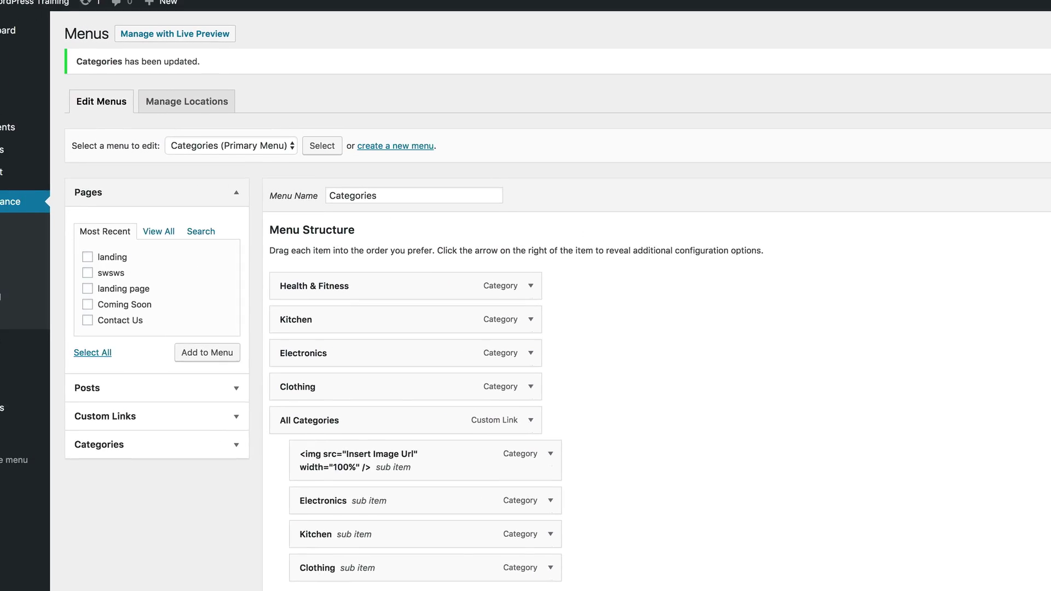
# - Copy the URL of the camera image, camera.jpg, from the media library
pyautogui.moveTo(94, 93)
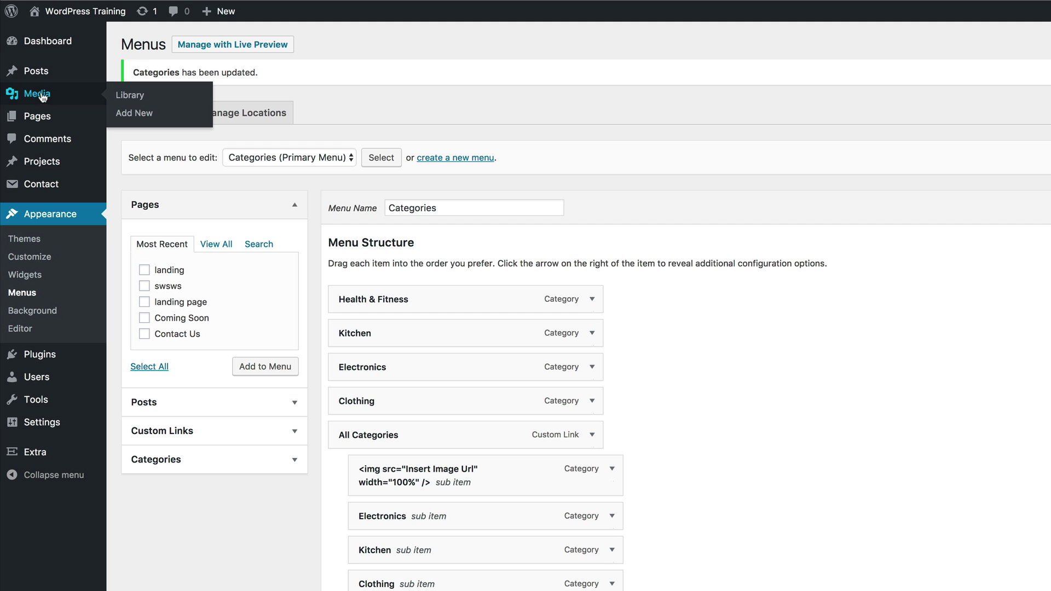
pyautogui.click(132, 96)
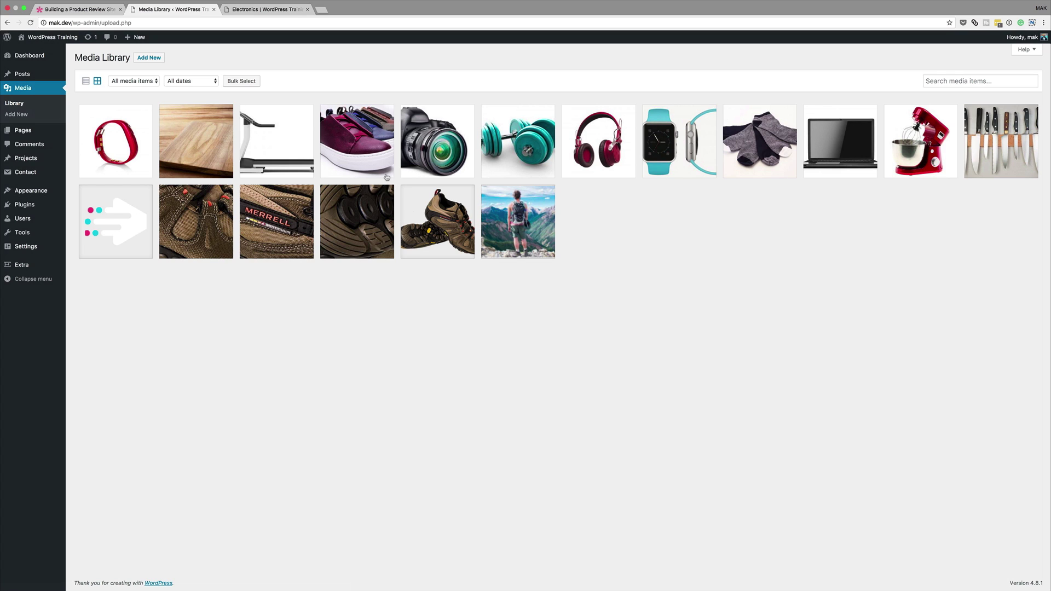
pyautogui.click(448, 146)
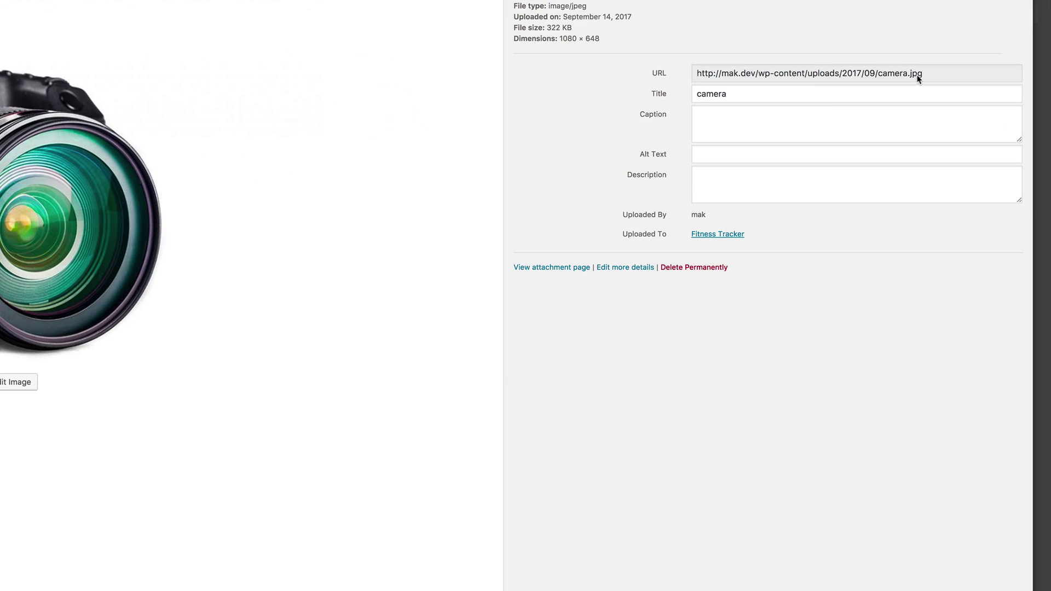
pyautogui.moveTo(965, 127); pyautogui.dragTo(878, 128)
pyautogui.moveTo(795, 76); pyautogui.dragTo(696, 80)
pyautogui.hotkey('ctrl', 'c')
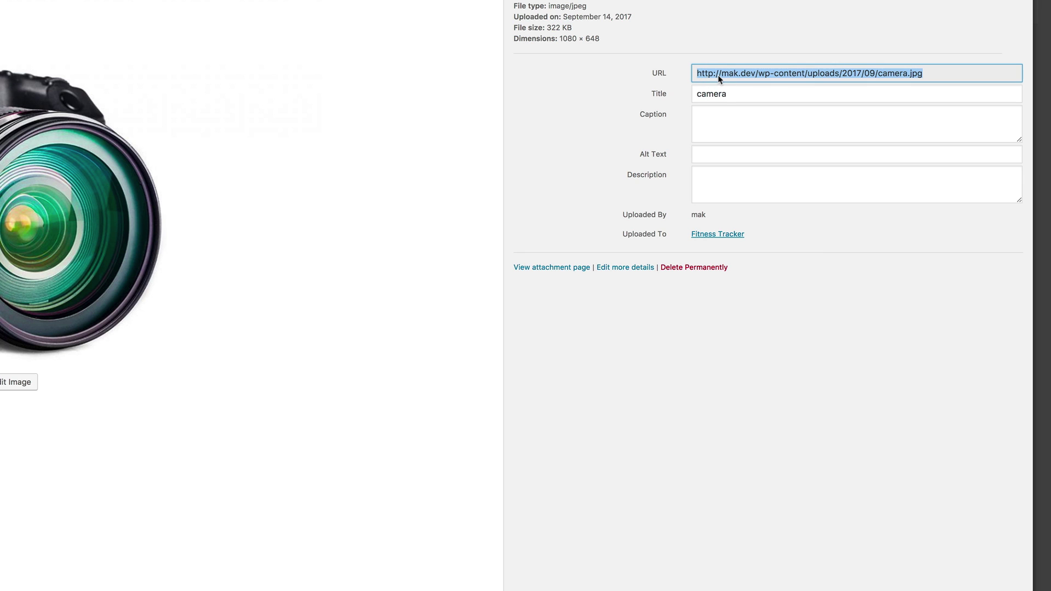
pyautogui.press('Escape')
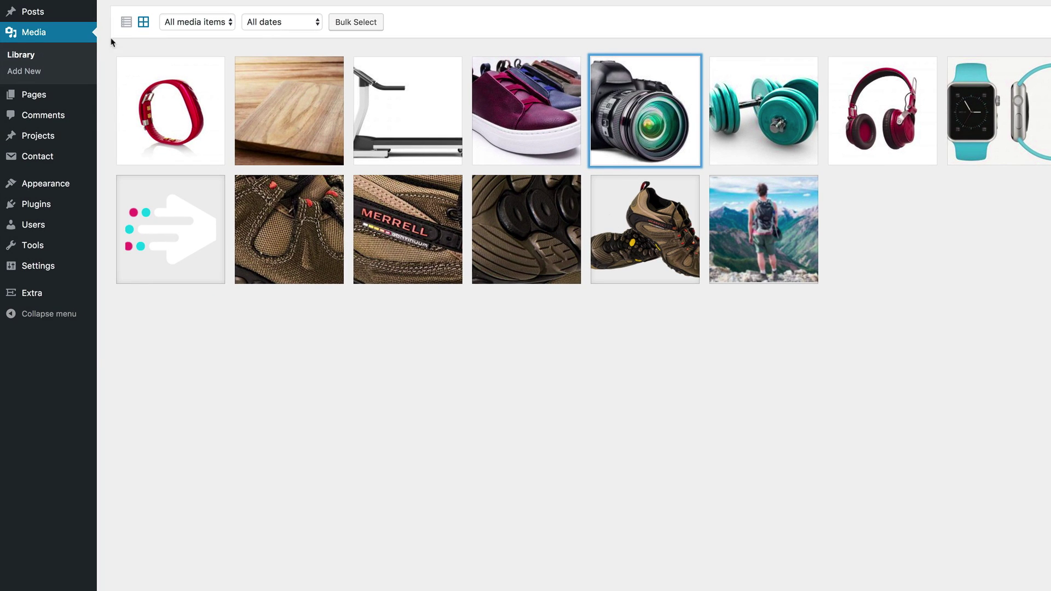
# - Replace the Insert Image Url placeholder in the image sub item's navigation label with the copied camera.jpg URL and save the Categories menu
pyautogui.moveTo(47, 270)
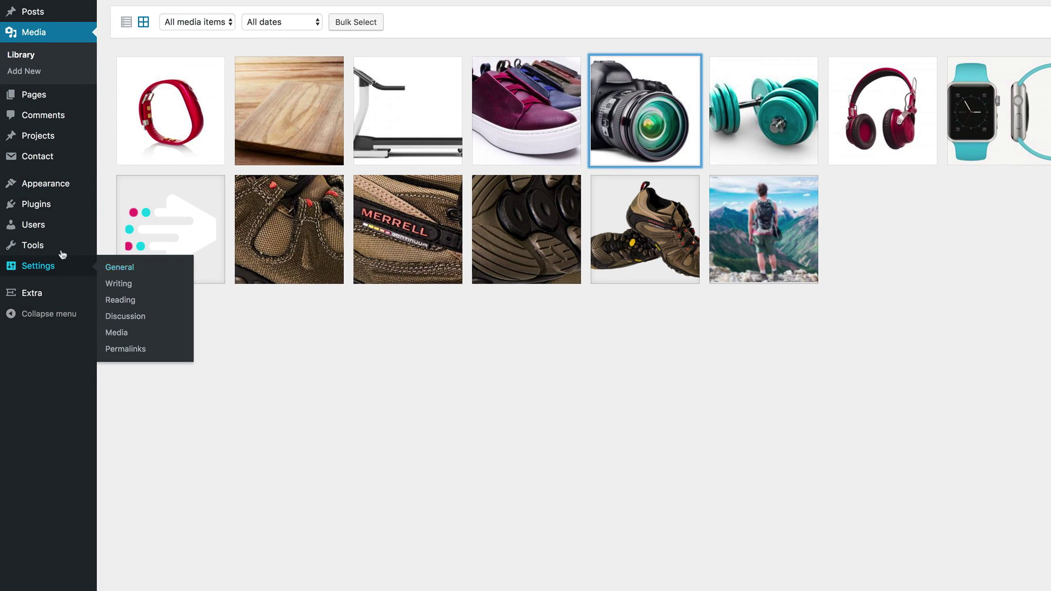
pyautogui.moveTo(66, 182)
pyautogui.click(119, 232)
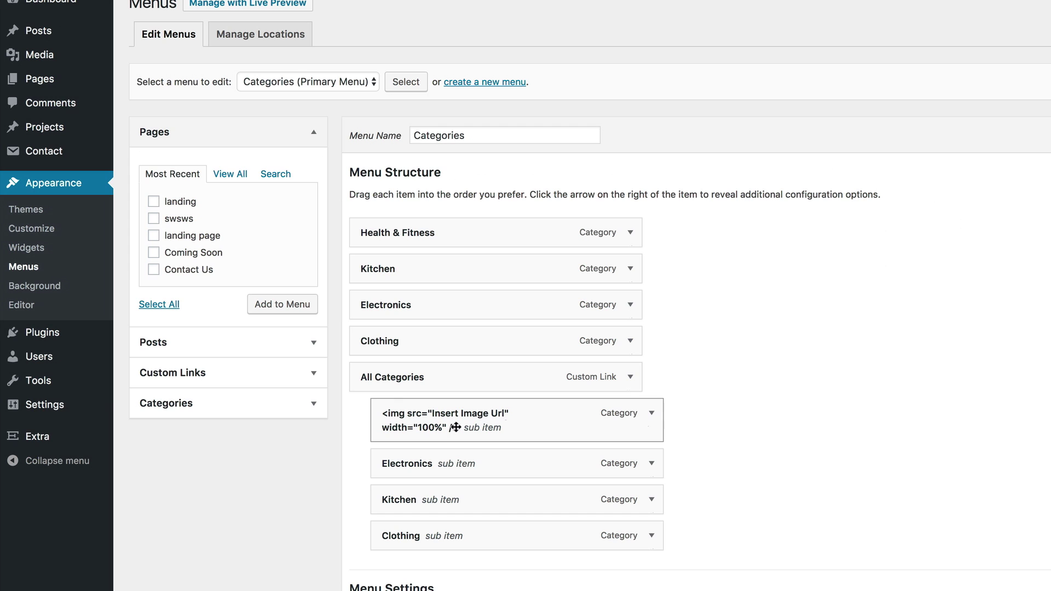
pyautogui.scroll(-2, 586, 418)
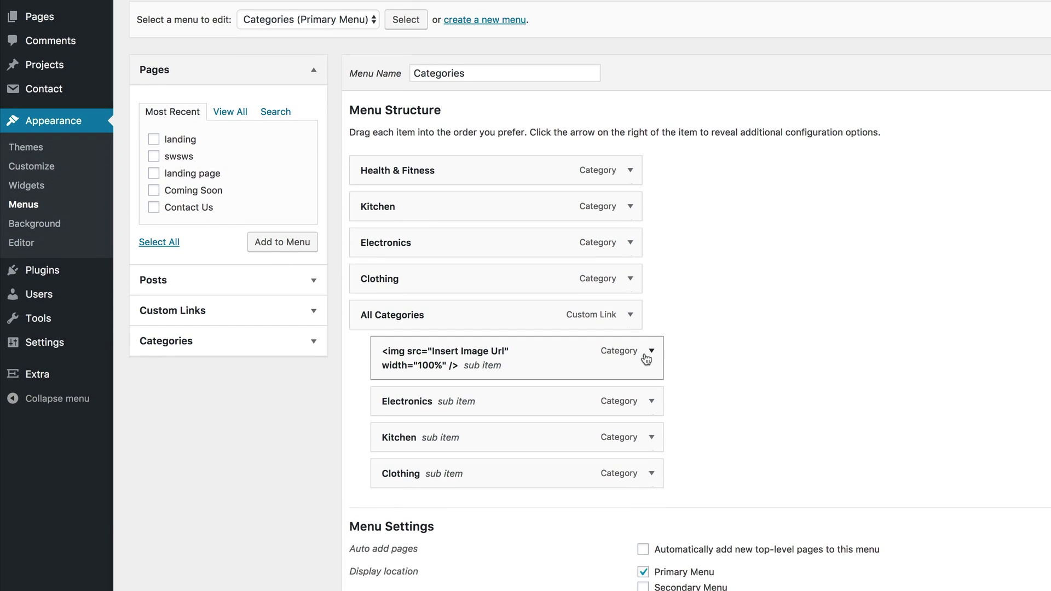
pyautogui.click(647, 357)
pyautogui.moveTo(433, 412); pyautogui.dragTo(508, 404)
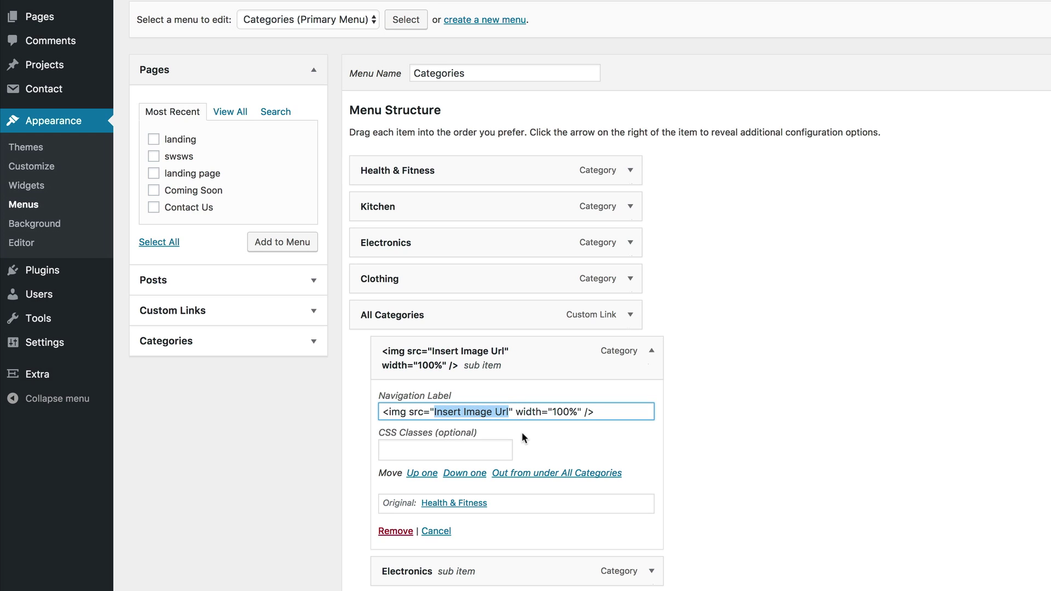
pyautogui.hotkey('ctrl', 'v')
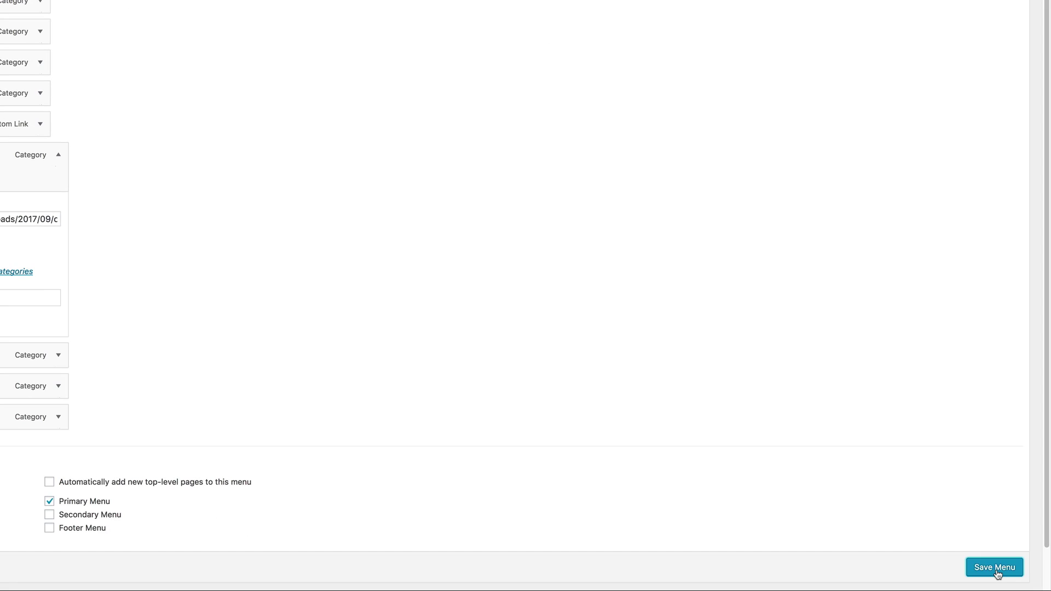
pyautogui.click(995, 568)
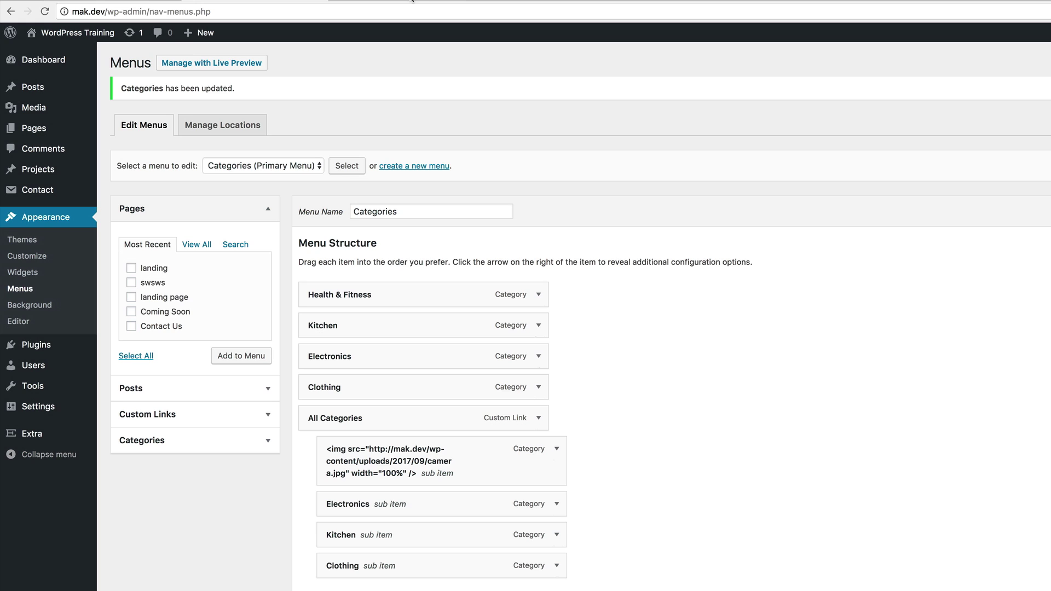
# - Reload the live Electronics category page and check the Electronics, Clothing and All Categories dropdown menus
pyautogui.click(413, 1)
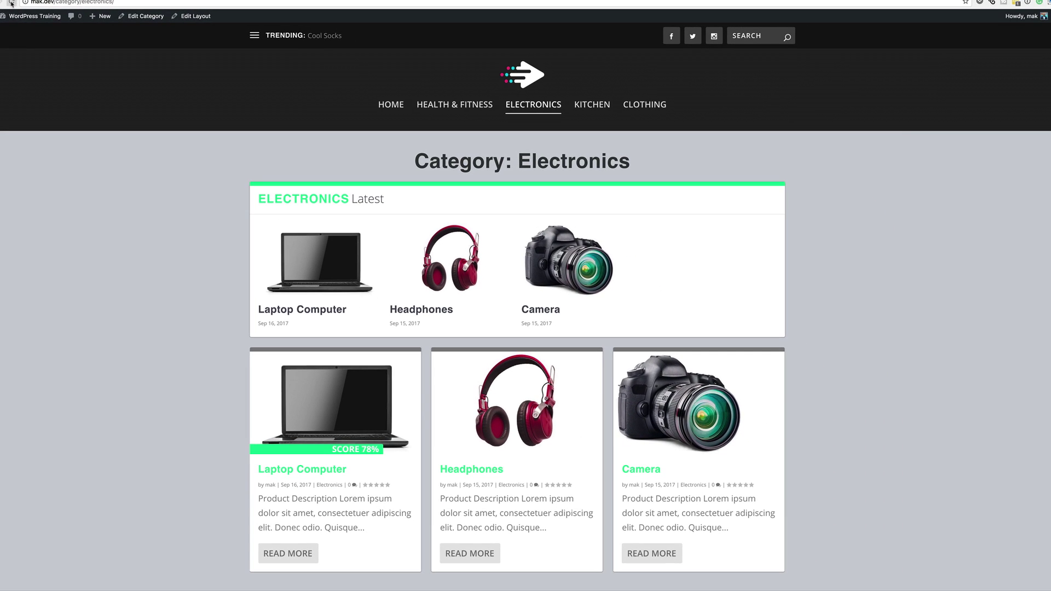
pyautogui.click(11, 3)
pyautogui.moveTo(502, 122)
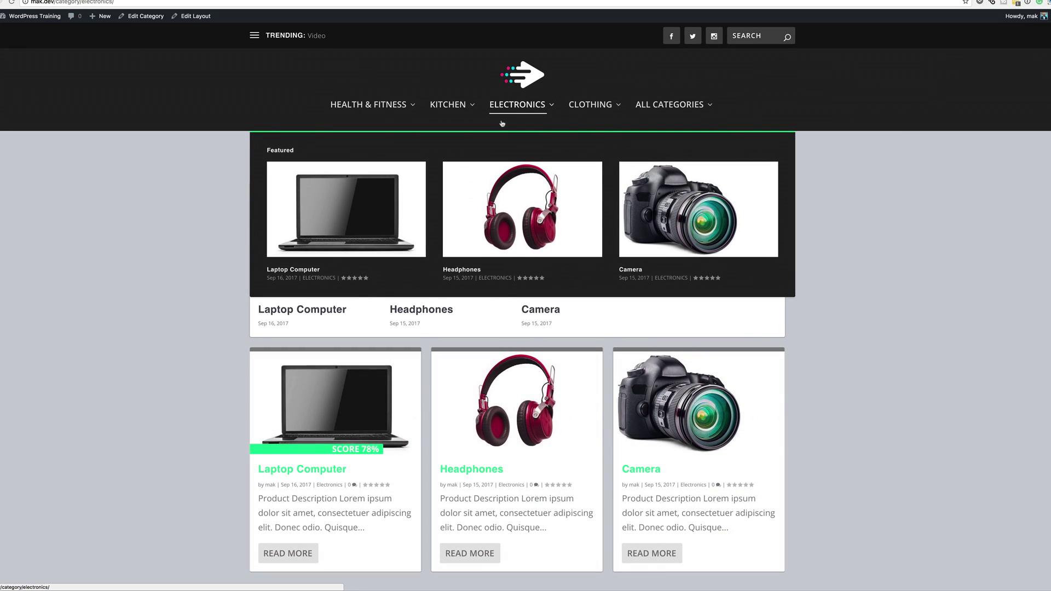
pyautogui.moveTo(604, 107)
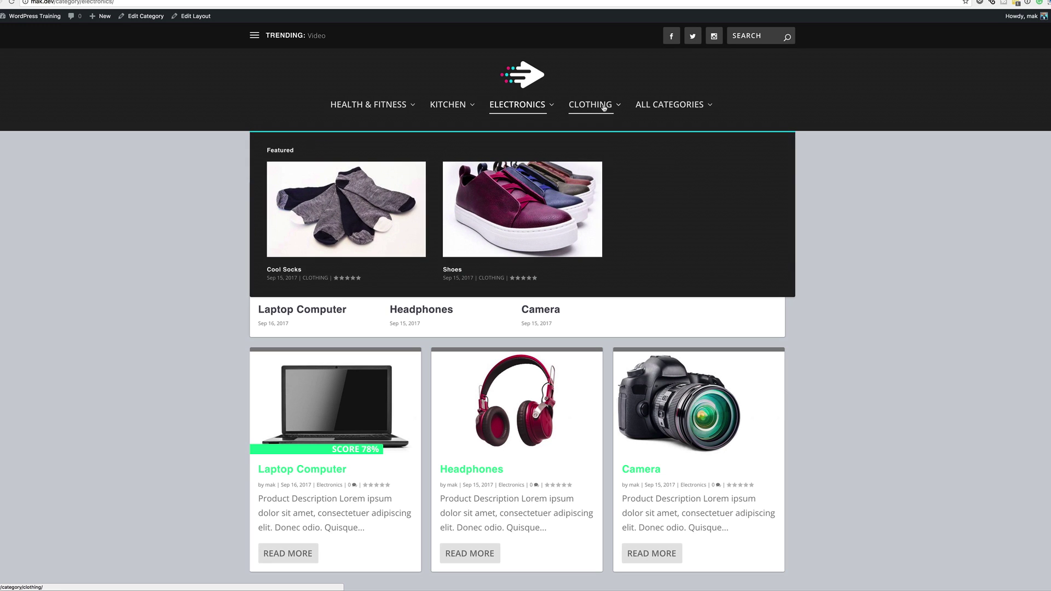
pyautogui.moveTo(666, 104)
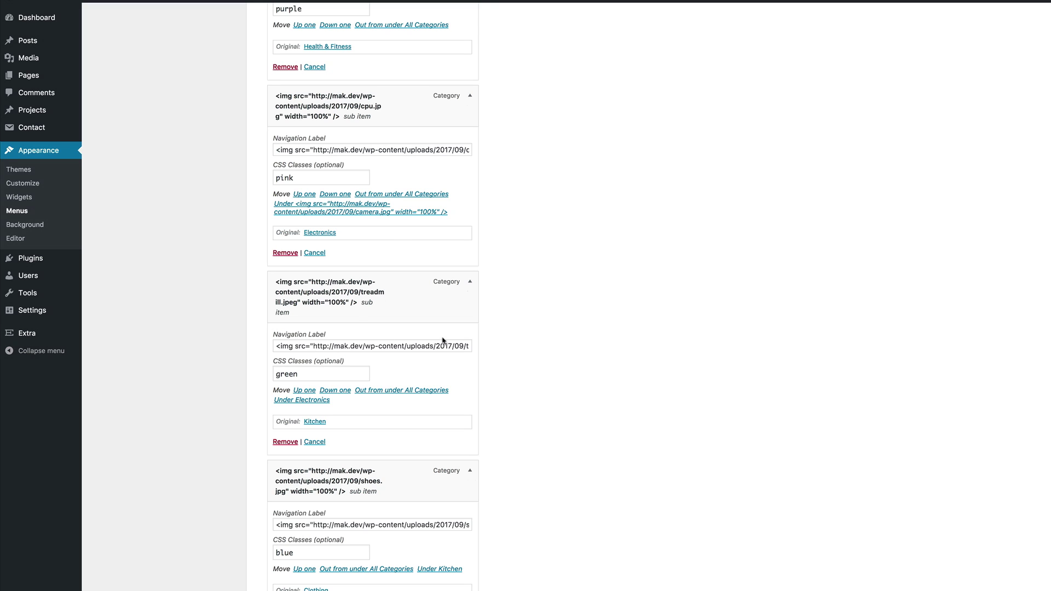
# - Collapse the treadmill image sub item's settings and save the Categories menu
pyautogui.click(471, 283)
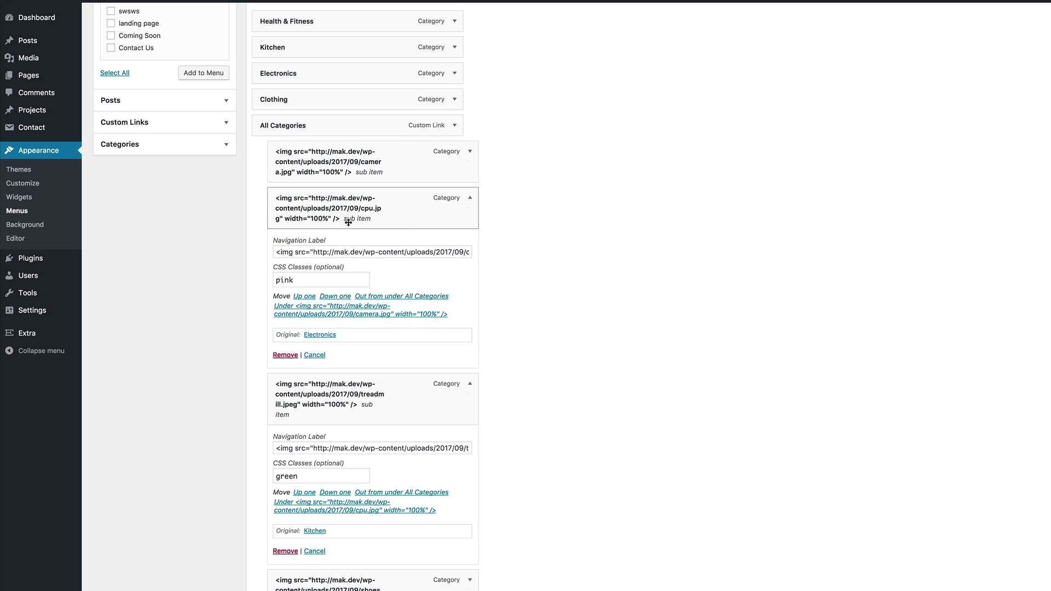
pyautogui.press('Return')
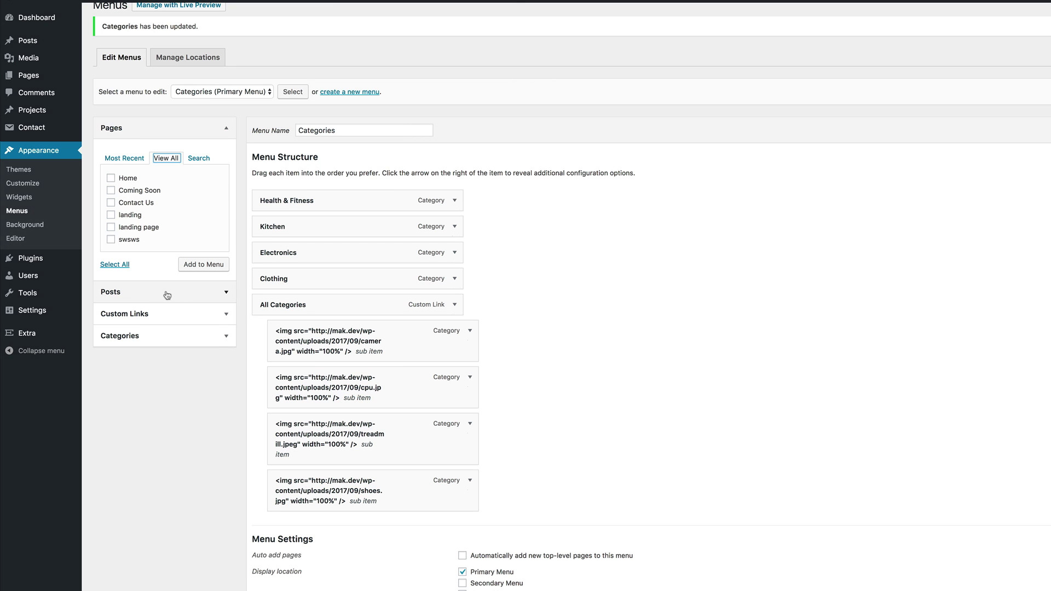
# - Add all the recent product posts except Video, from Laptop Computer to the last Fitness Tracker, to the Categories menu
pyautogui.click(167, 294)
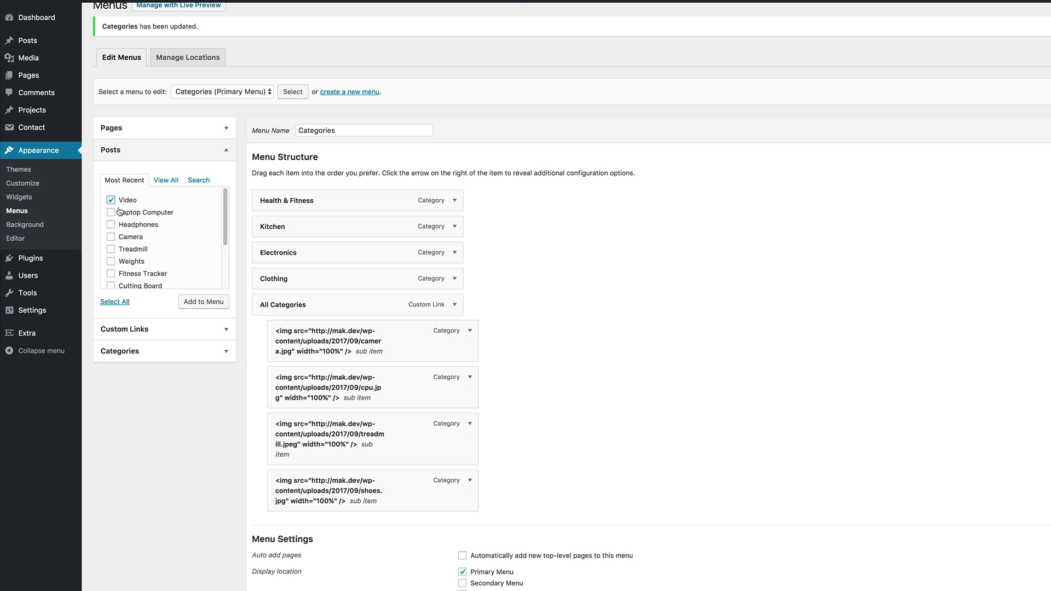
pyautogui.click(110, 200)
pyautogui.click(110, 211)
pyautogui.click(111, 225)
pyautogui.click(110, 236)
pyautogui.click(111, 249)
pyautogui.scroll(-3, 164, 241)
pyautogui.click(111, 277)
pyautogui.click(211, 305)
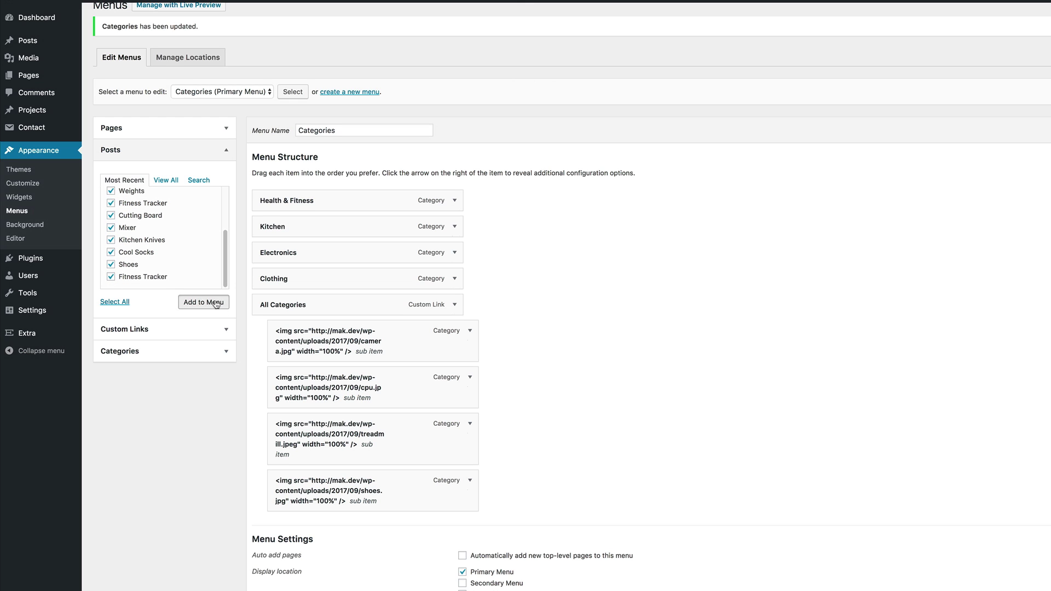
# - Nest Fitness Tracker, Laptop Computer, Camera under camera.jpg; Cool Socks, Fitness Tracker, Headphones under cpu.jpg; and Kitchen Knives, Cutting Board, Mixer under treadmill.jpeg
pyautogui.scroll(-5, 589, 382)
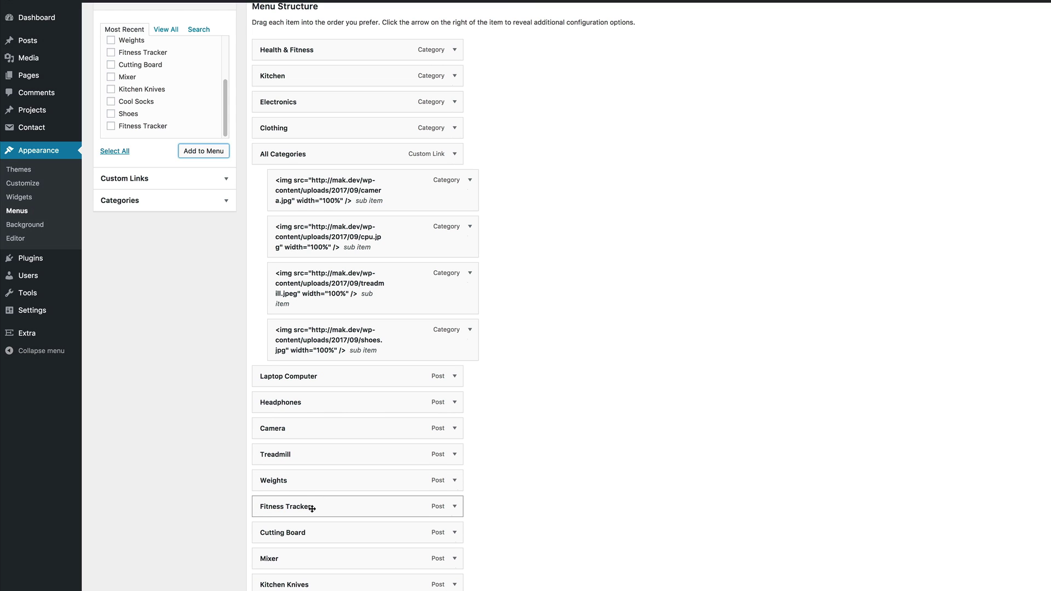
pyautogui.moveTo(303, 508); pyautogui.dragTo(323, 227)
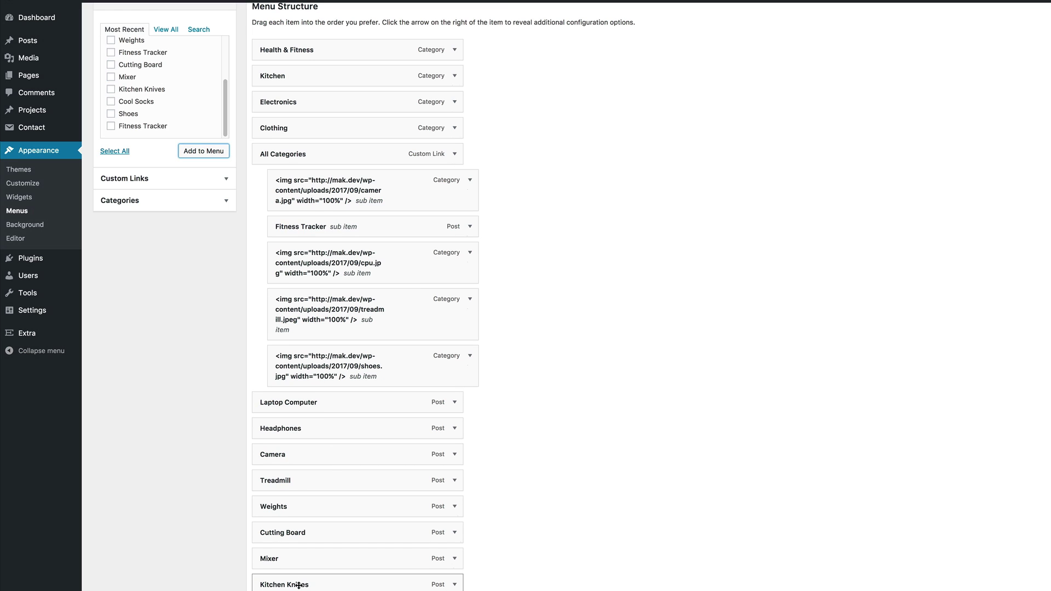
pyautogui.moveTo(298, 584); pyautogui.dragTo(316, 402)
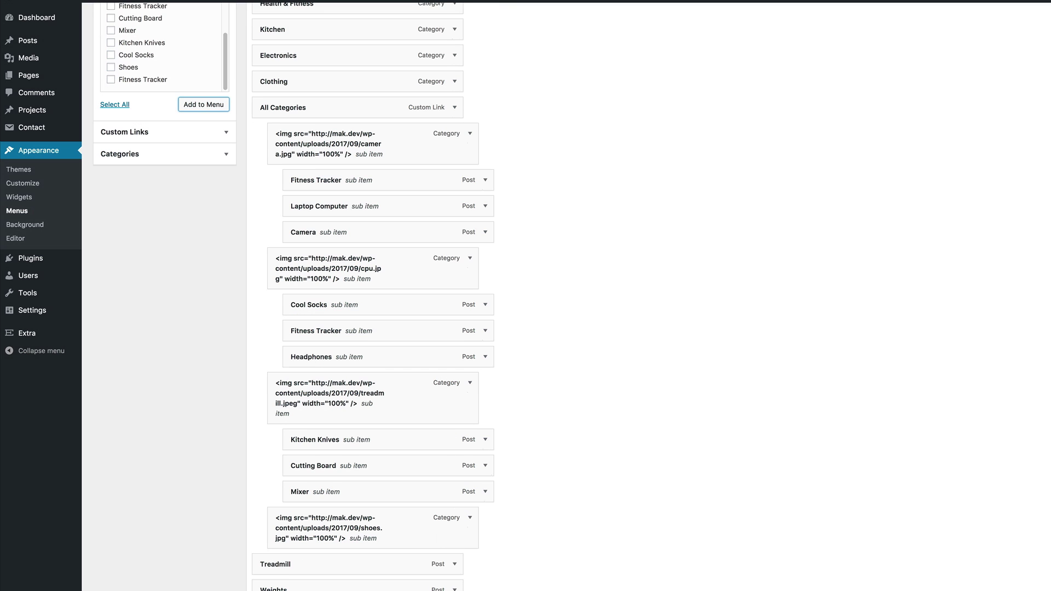
# - Nest the Shoes, Weights and Treadmill posts under the shoes.jpg image sub item and save the Categories menu
pyautogui.moveTo(288, 565); pyautogui.dragTo(372, 476)
pyautogui.scroll(-2, 529, 471)
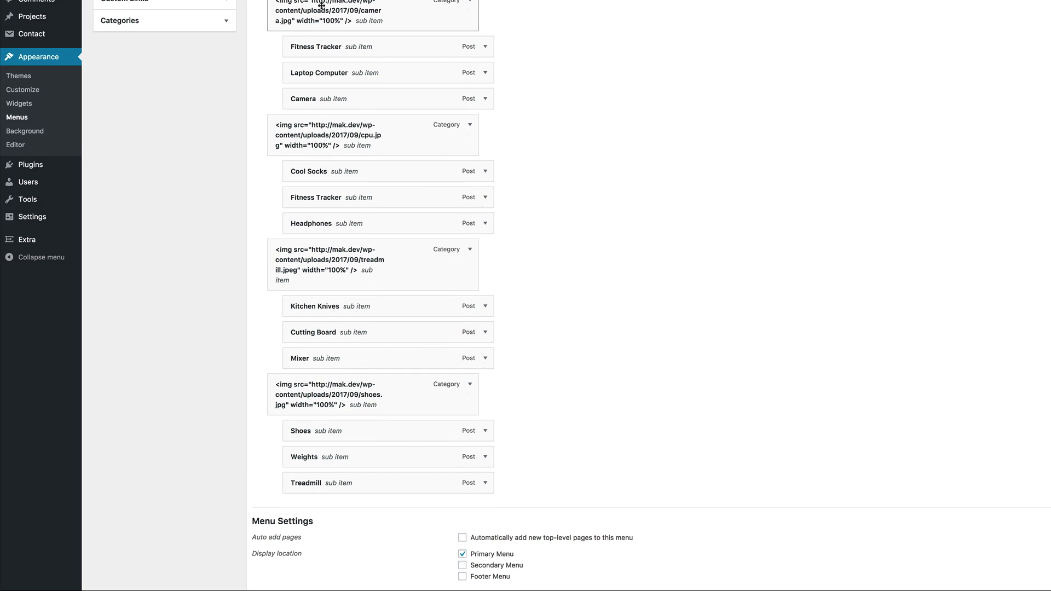
pyautogui.scroll(3, 313, 3)
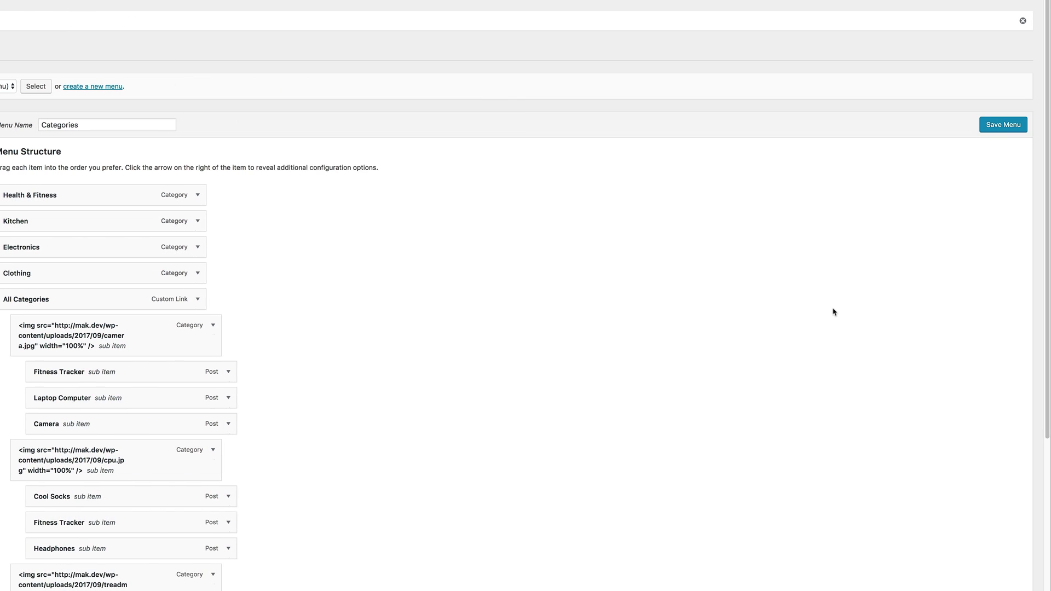
pyautogui.click(1004, 126)
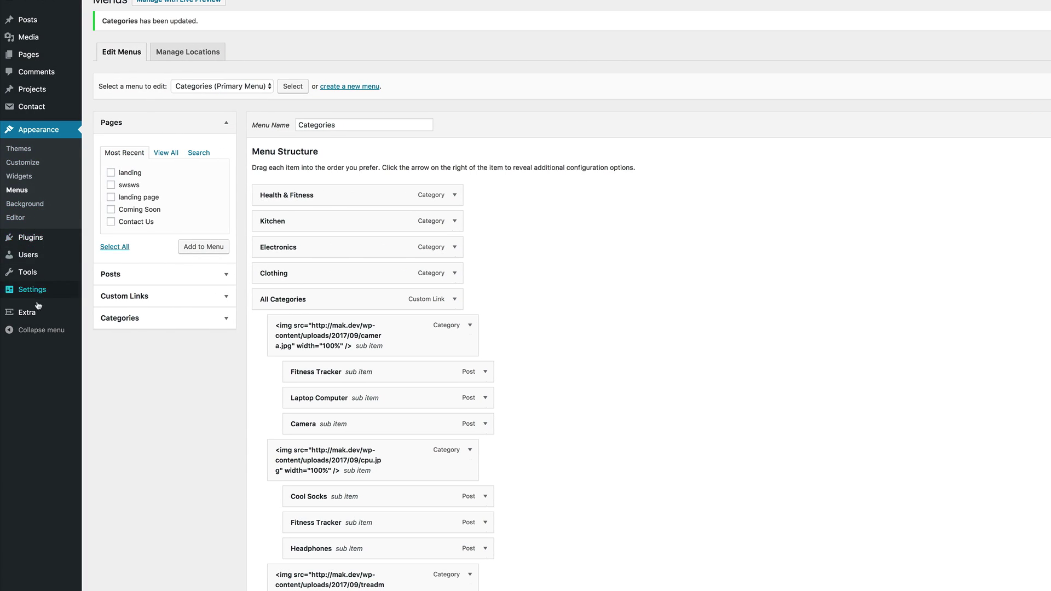
# - Open Additional CSS in the Extra theme customizer and preview the All Categories dropdown with its nested post submenus
pyautogui.moveTo(30, 314)
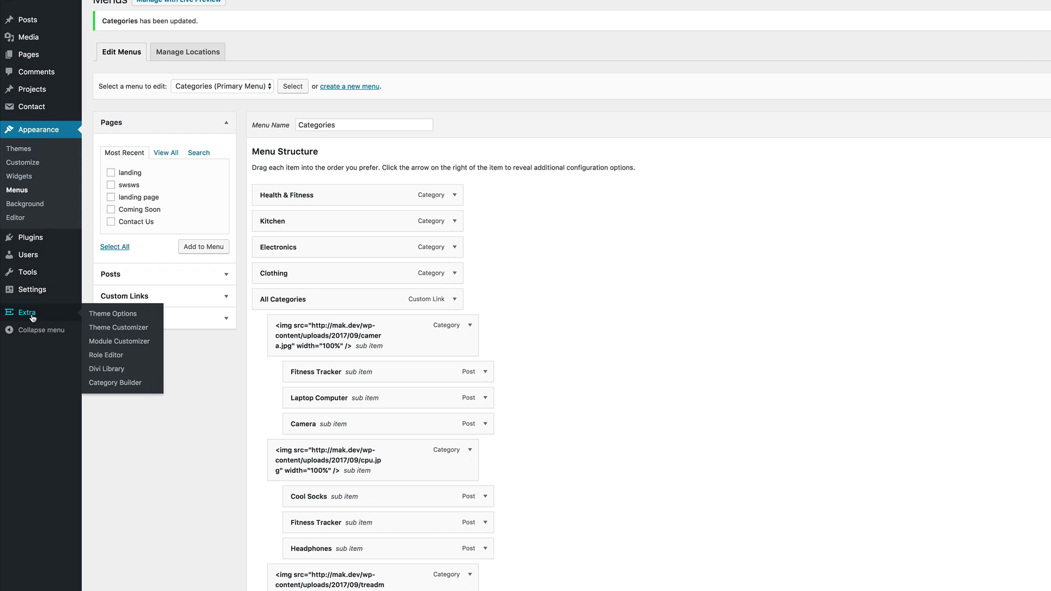
pyautogui.click(142, 327)
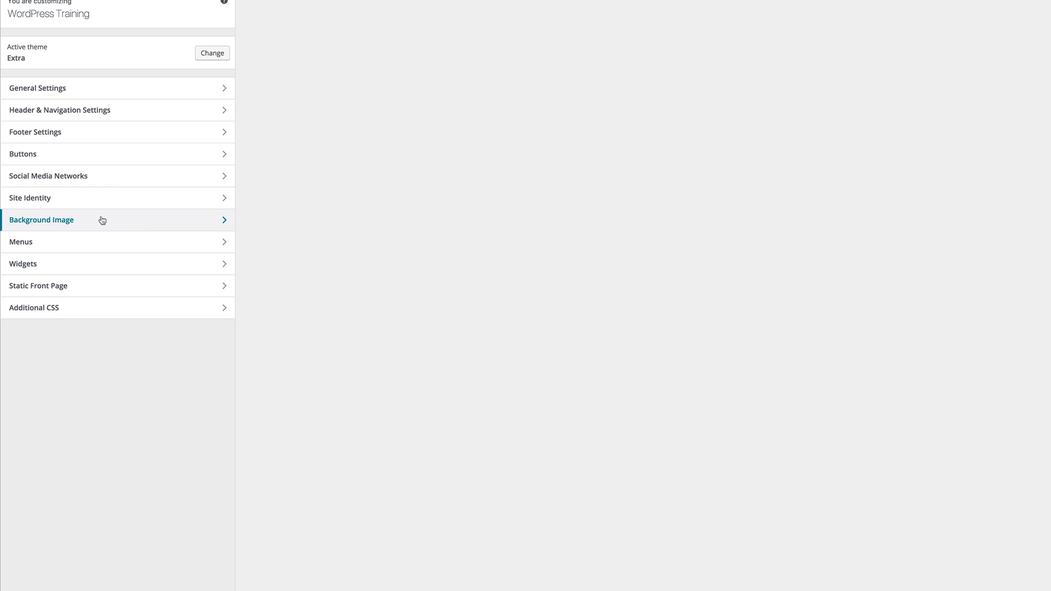
pyautogui.click(42, 307)
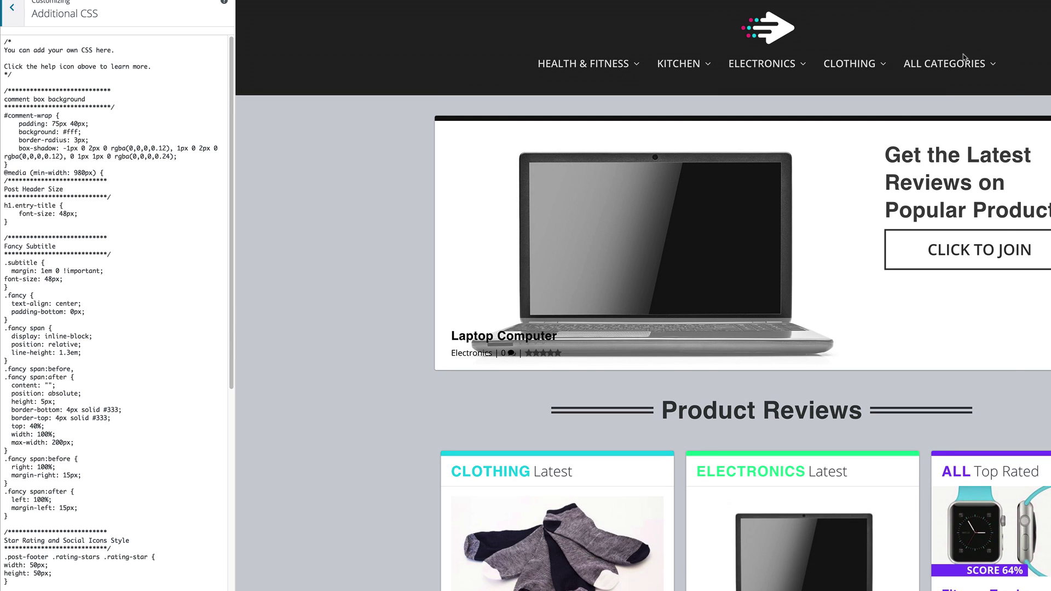
pyautogui.moveTo(961, 69)
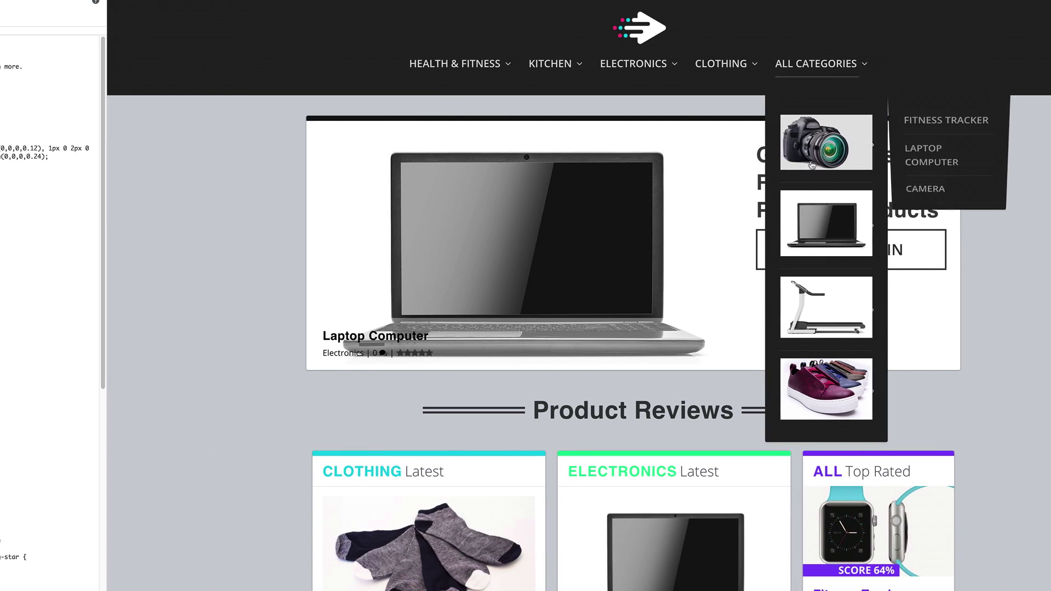
pyautogui.moveTo(820, 148)
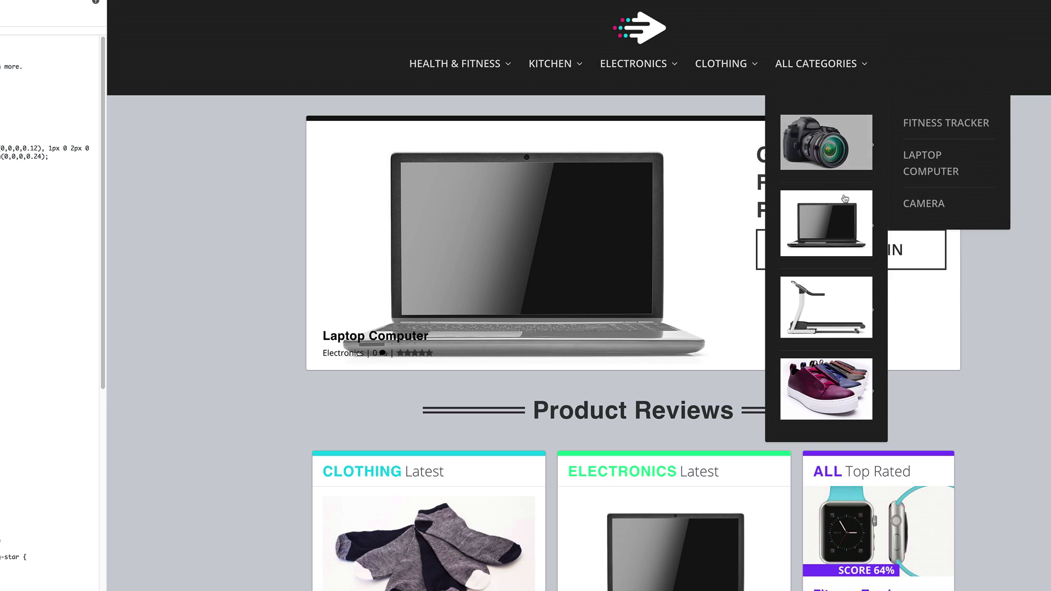
pyautogui.moveTo(867, 302)
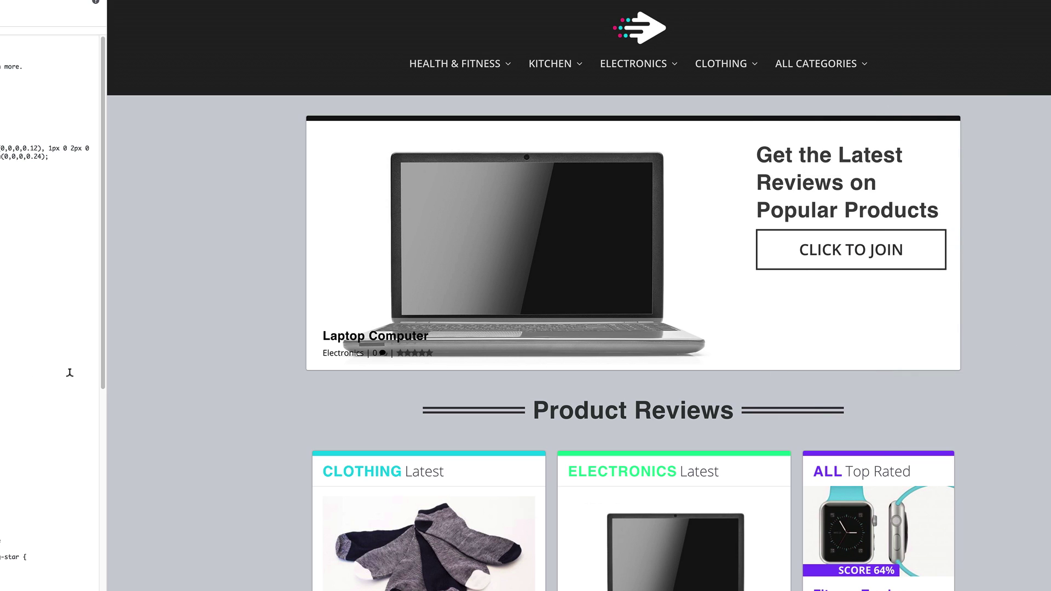
# - Append a "style menu" CSS section that colors hovered and current green-class menu items #5bd999 !important, and save and publish
pyautogui.scroll(-10, 70, 373)
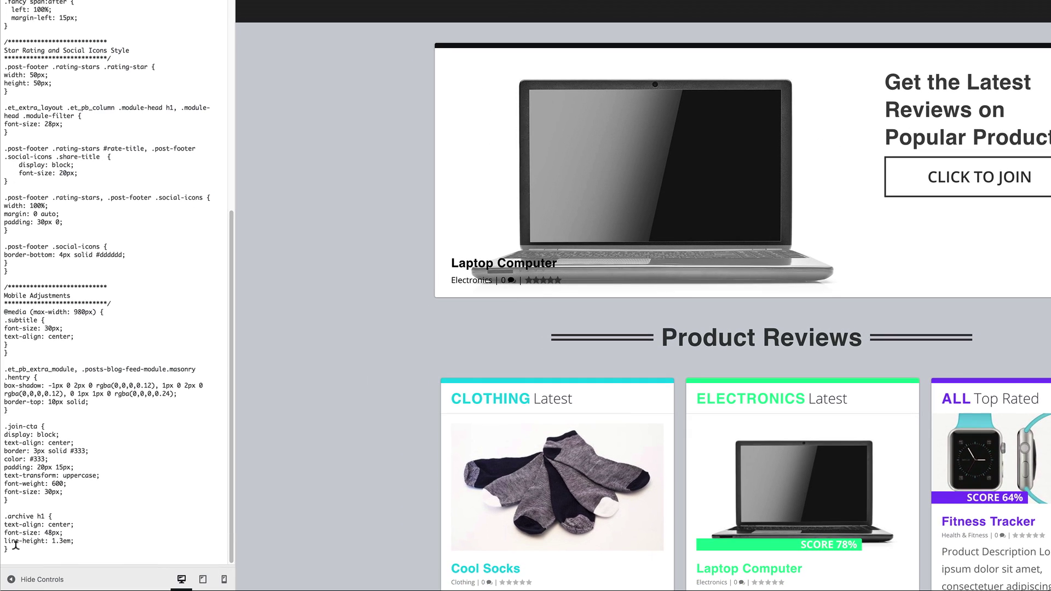
pyautogui.click(34, 546)
pyautogui.press('Return')
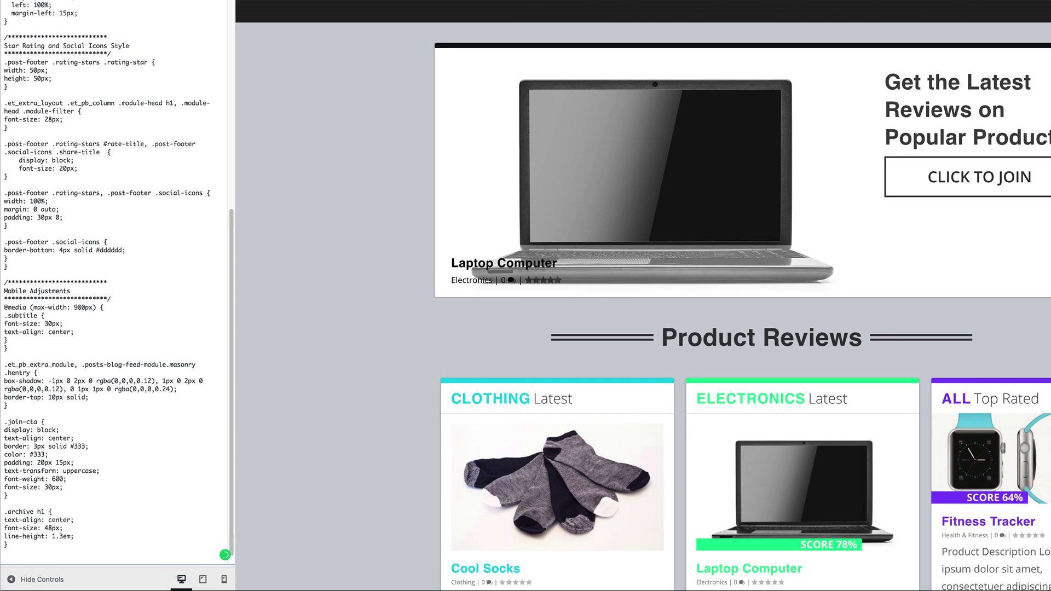
pyautogui.write('/*************************** style menu ****************************/  #et-menu li.green a:hover, #et-menu li.current-menu-item.green a { color: #5bd999 !important; }  li.green a:before { background-color: #5bd999 !important; }  #et-menu li.pink a:hover, #et-menu li.current-menu-item.pink a { color: #e6567a !important; }  li.pink a:before { background-color: #e6567a !important; }  #et-menu li.blue a:hover, #et-menu li.current-menu-item.blue a{ color: #00c0e4 !important; }  li.blue a:before { background-color: #00c0e4 !important; }  #et-menu li.purple a:hover, #et-menu li.current-menu-item.purple a{ color: #7658f8 !important; }  li.purple a:before { background-color: #7658f8 !important; }  /*************************** increase height of line under nav links on hover ****************************/ #et-navigation&amp;amp;amp;gt;ul&amp;amp;amp;gt;li&amp;amp;amp;gt;a:before { height: 8px; }')
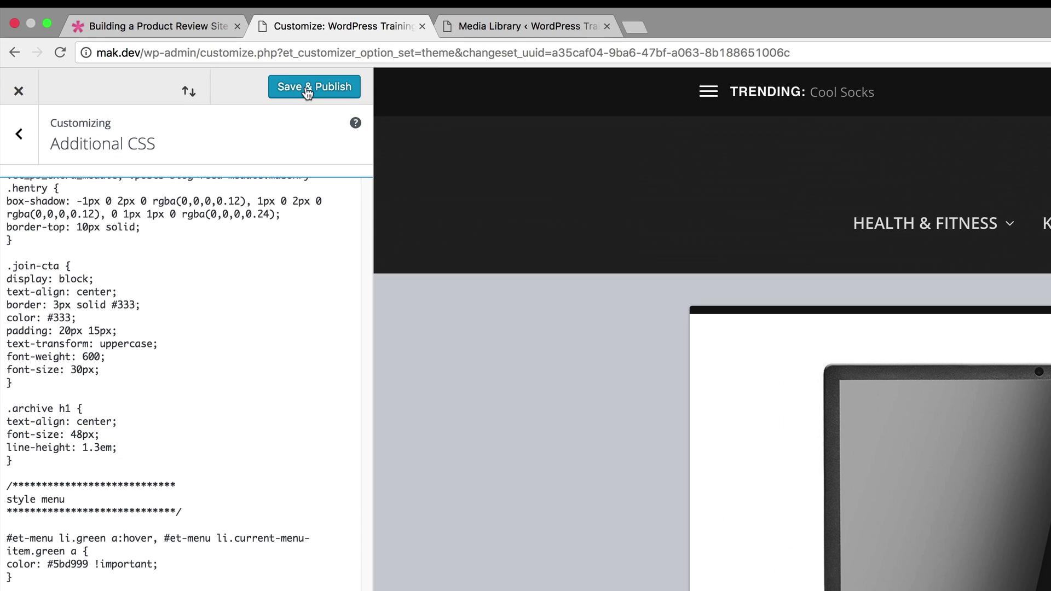
pyautogui.click(306, 86)
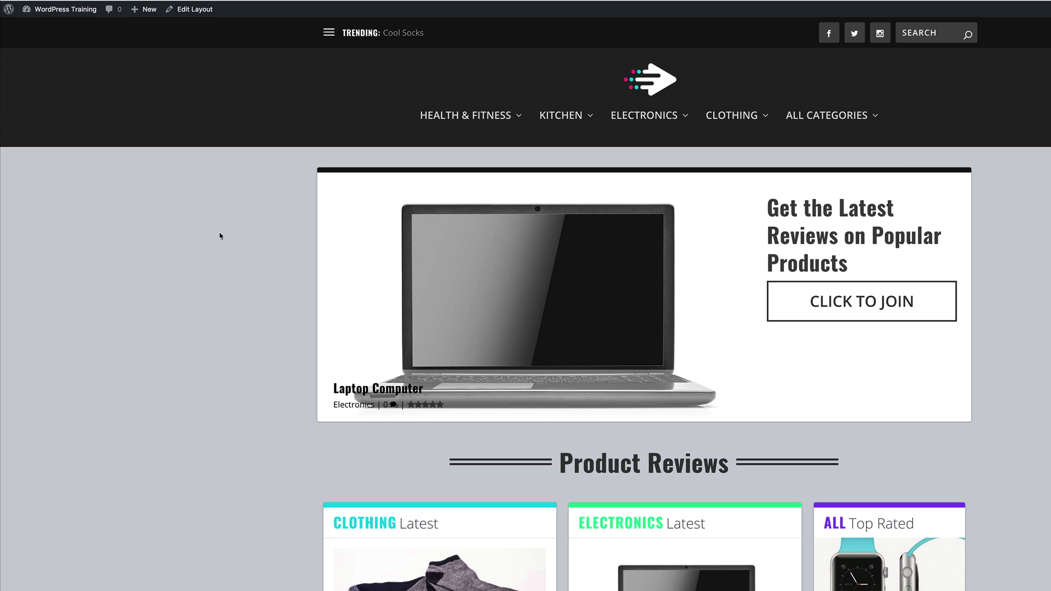
# - Check the Health & Fitness, Kitchen, Electronics and Clothing mega menus and their hover colors on the live home page
pyautogui.moveTo(449, 116)
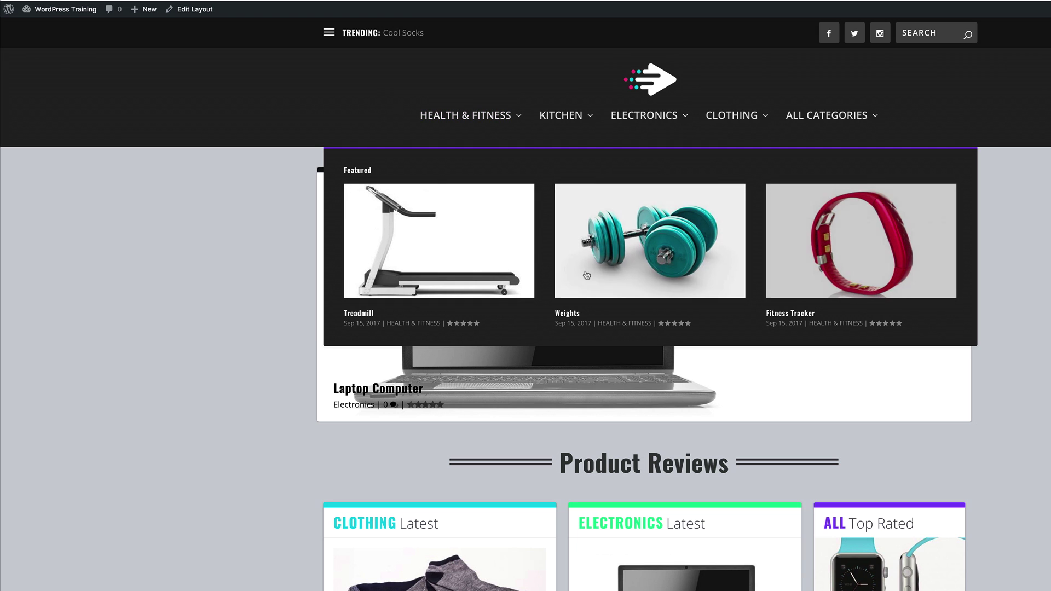
pyautogui.moveTo(571, 118)
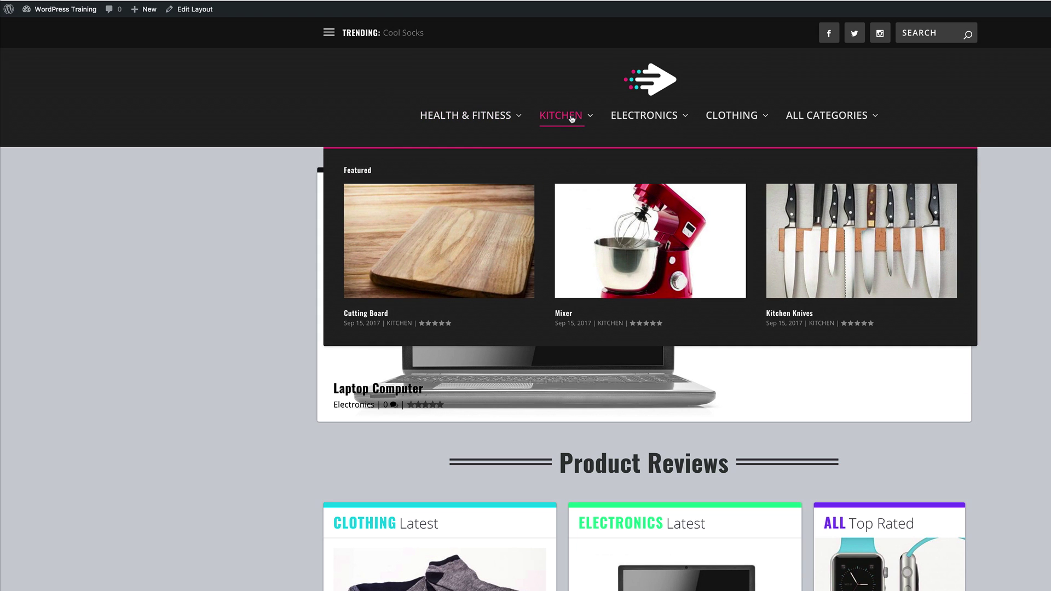
pyautogui.moveTo(631, 118)
pyautogui.moveTo(744, 119)
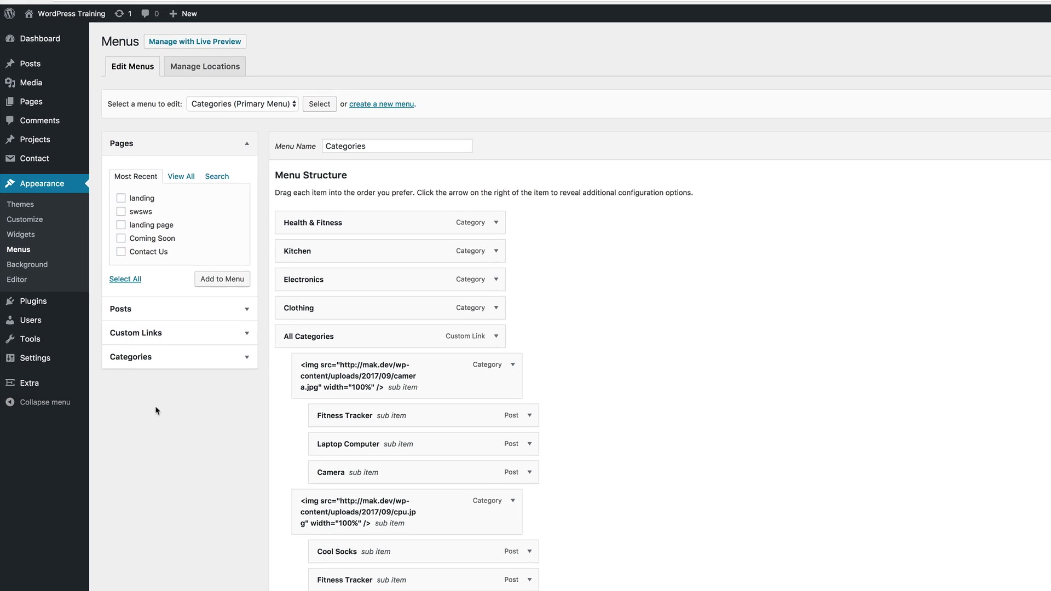
# - Set the footer's column layout to two equal columns in the Extra theme customizer
pyautogui.moveTo(25, 485)
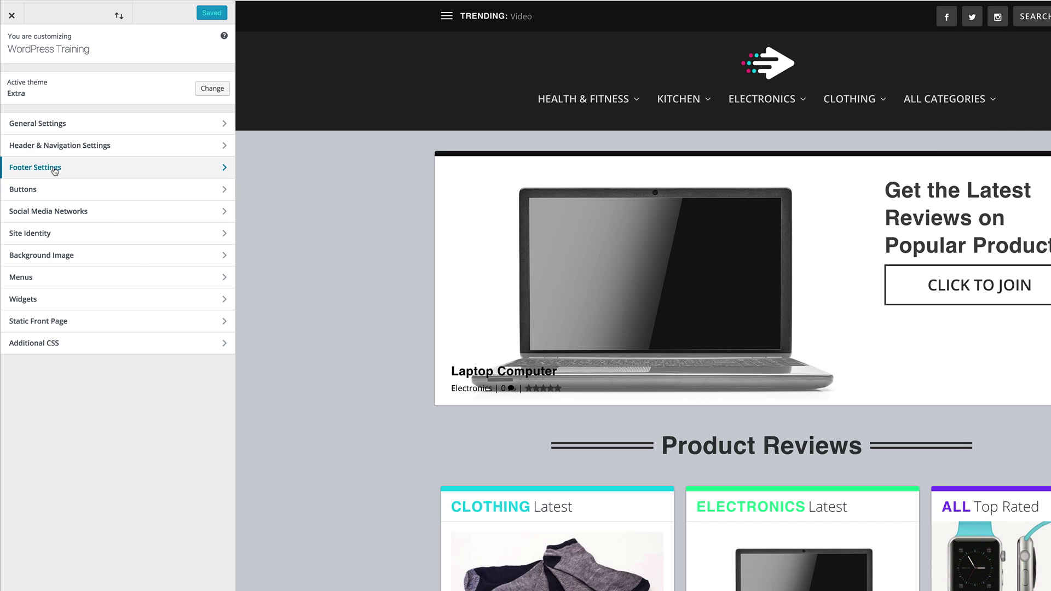
pyautogui.click(55, 170)
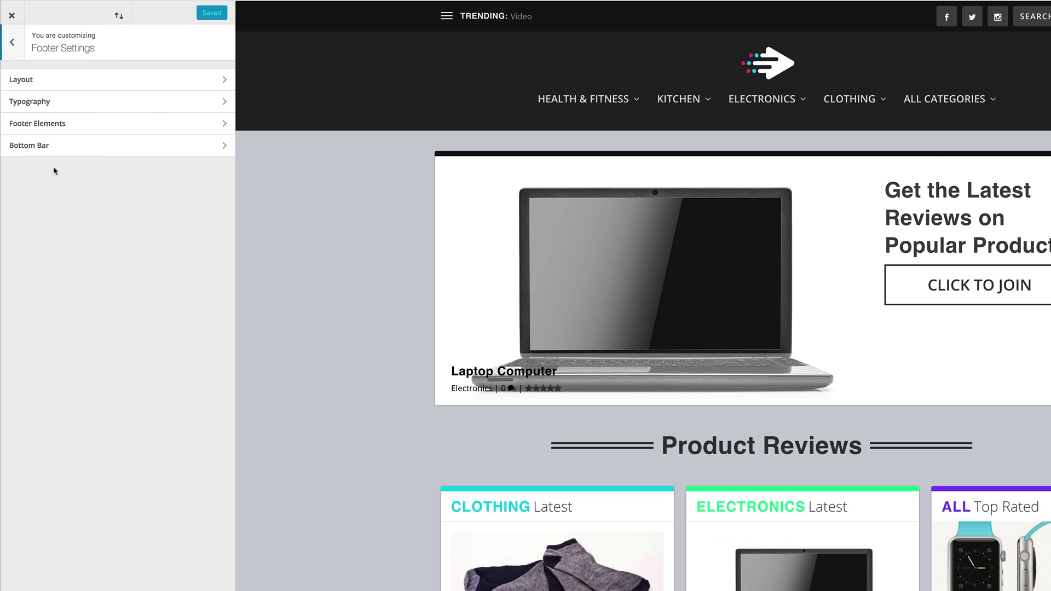
pyautogui.click(33, 82)
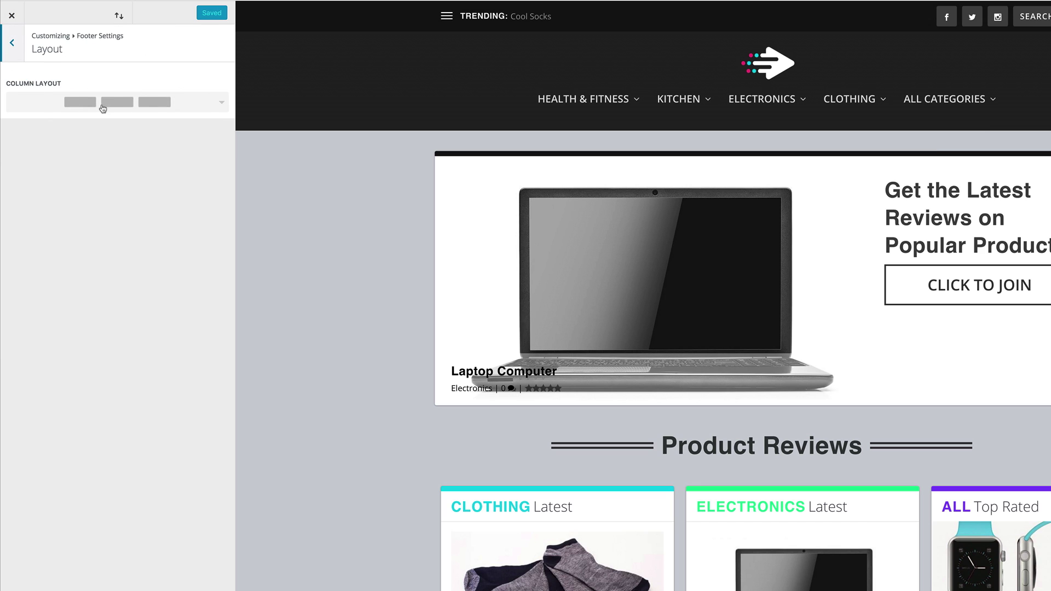
pyautogui.click(221, 104)
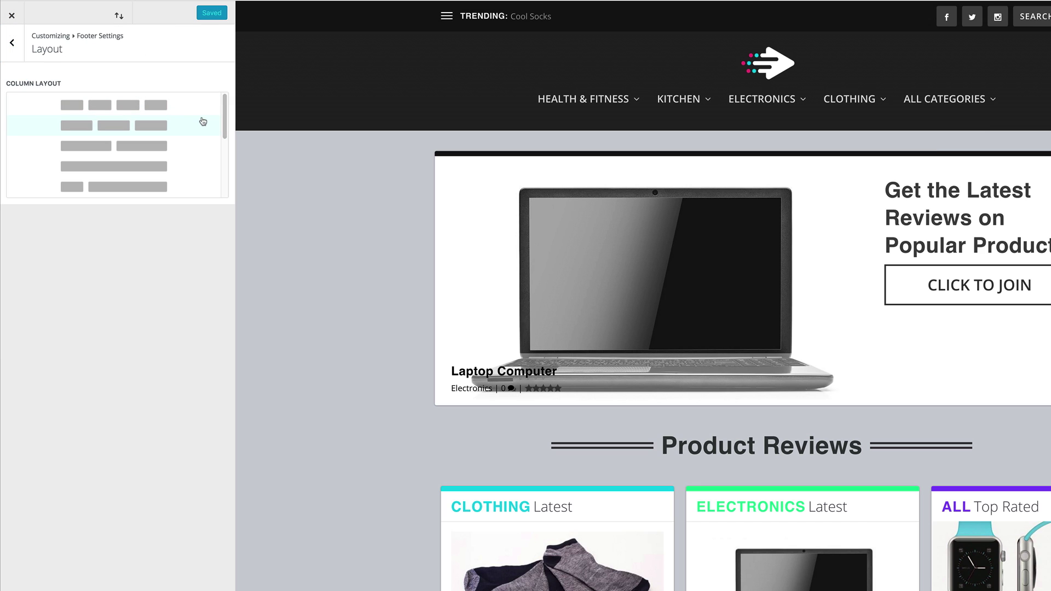
pyautogui.click(142, 147)
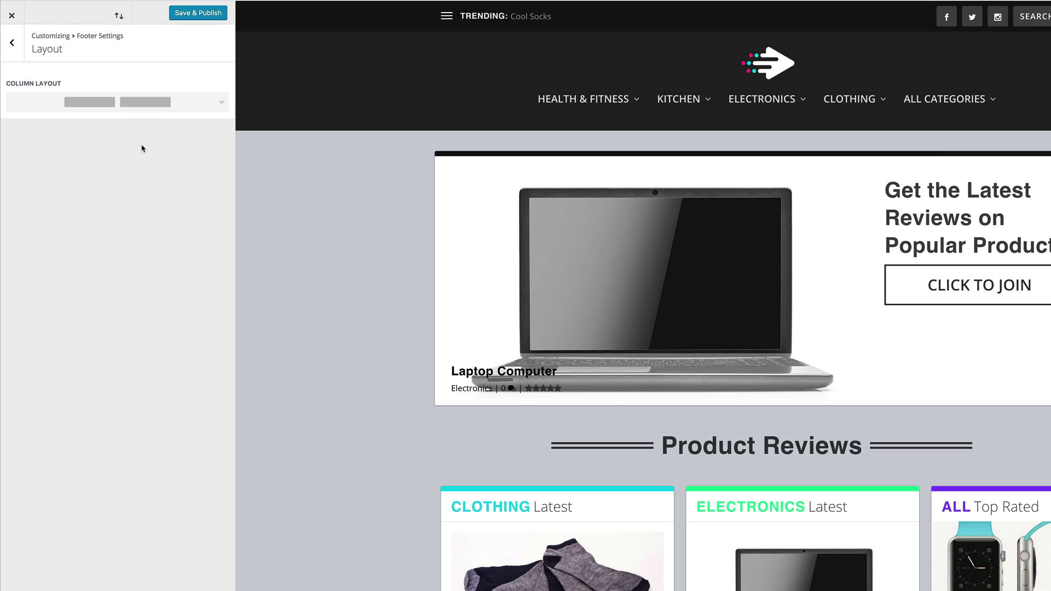
pyautogui.click(12, 43)
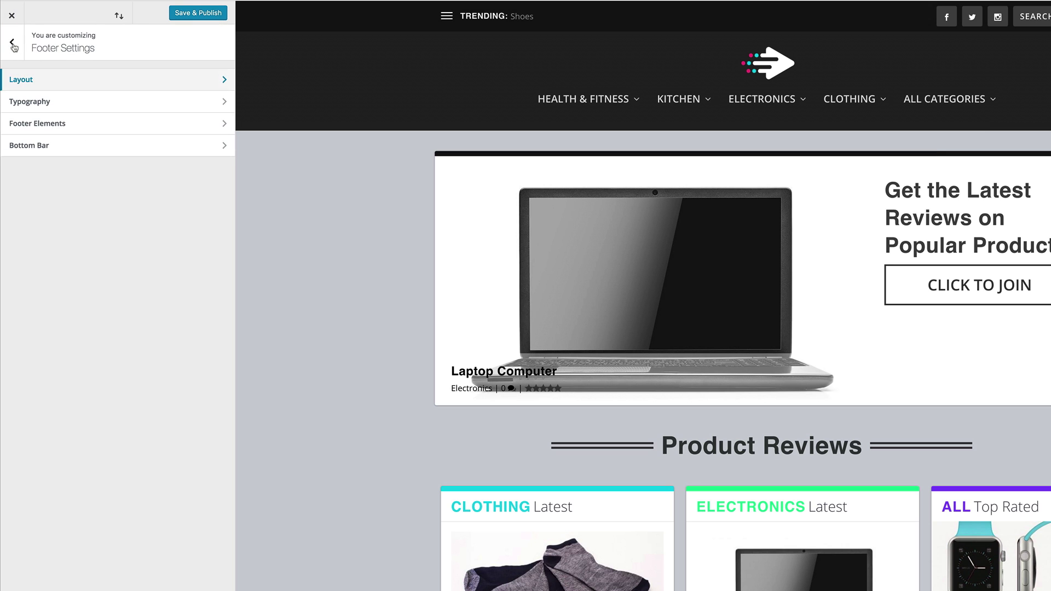
# - Set the footer typography's heading text size to 32 and body/link text size to 16
pyautogui.click(35, 109)
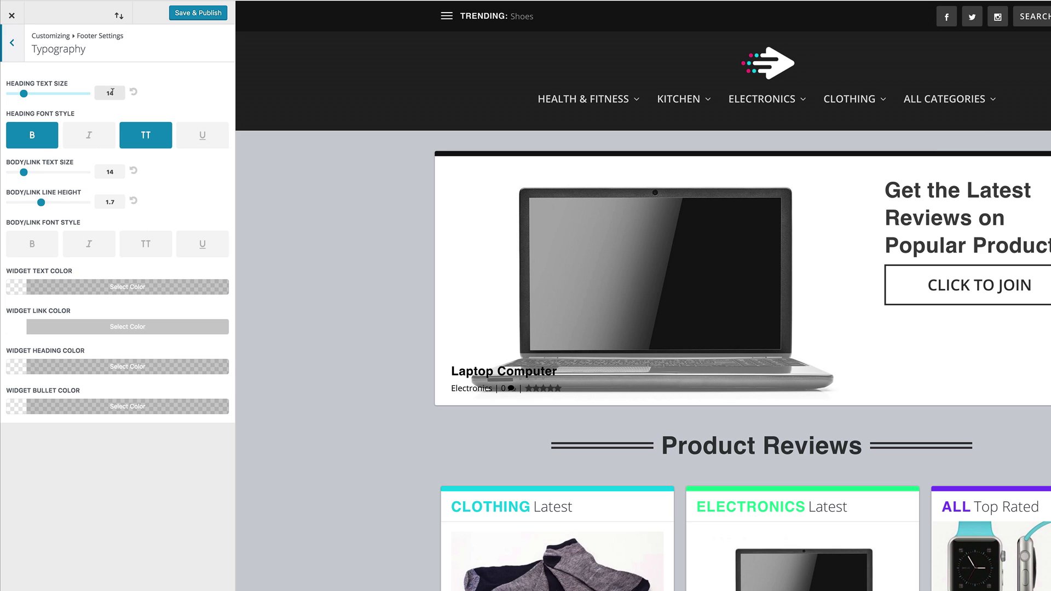
pyautogui.moveTo(112, 92); pyautogui.dragTo(104, 86)
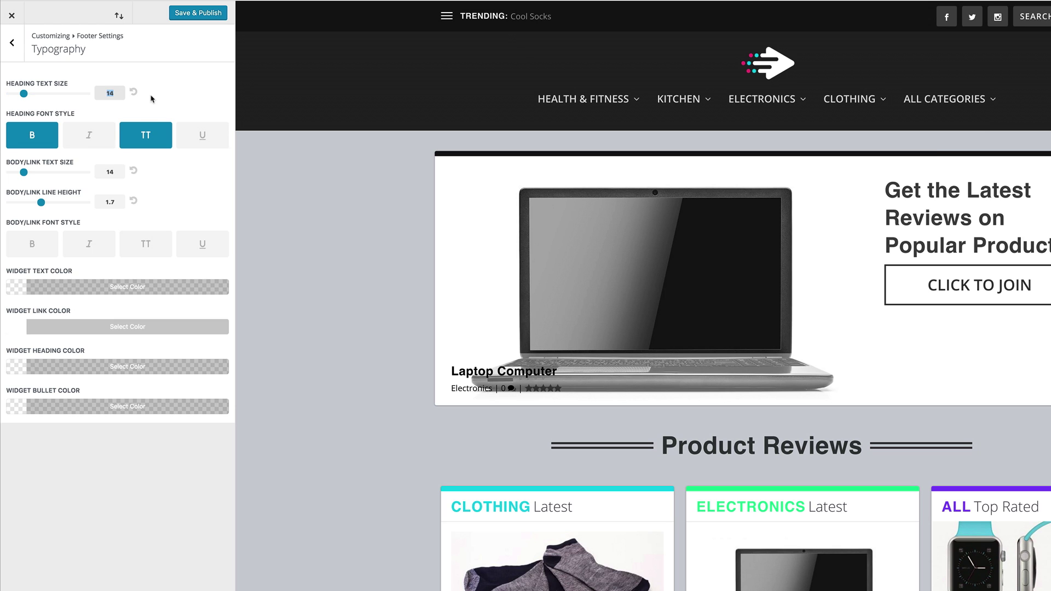
pyautogui.write('32')
pyautogui.click(112, 171)
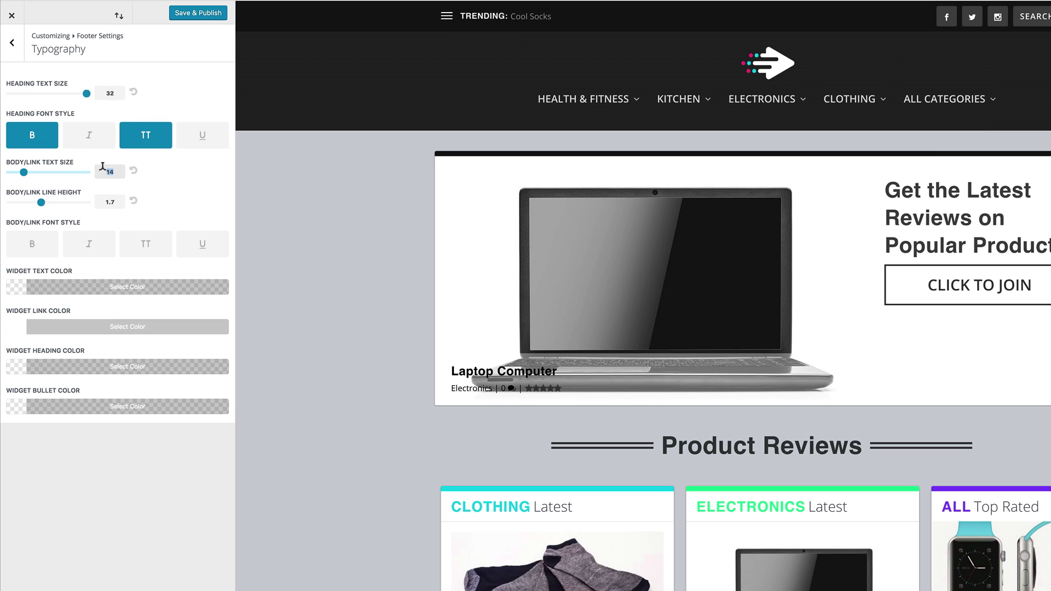
pyautogui.write('16')
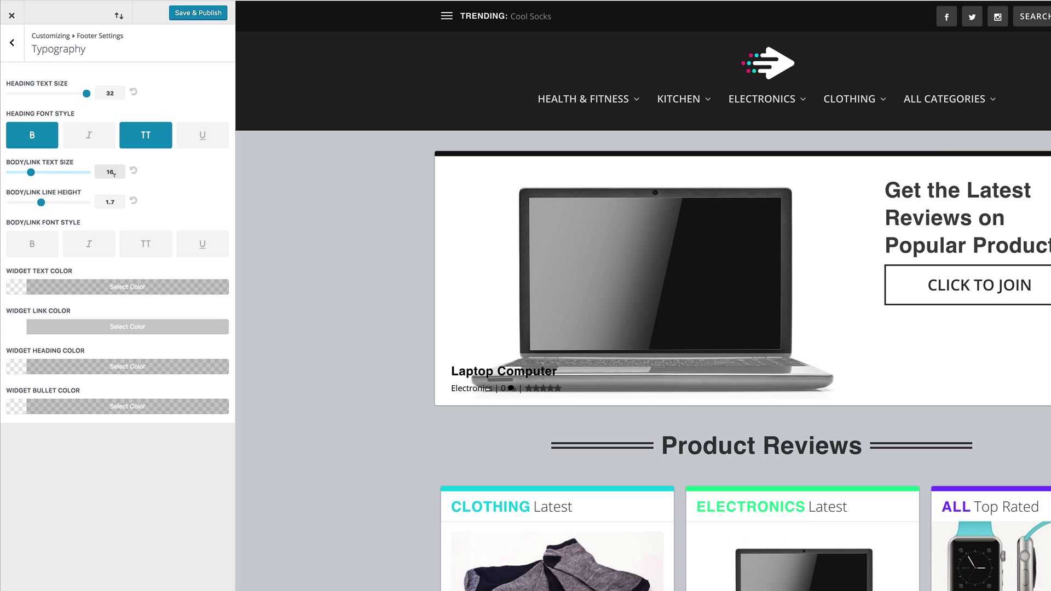
# - Inspect the RGBA value of the footer's widget text color
pyautogui.click(16, 288)
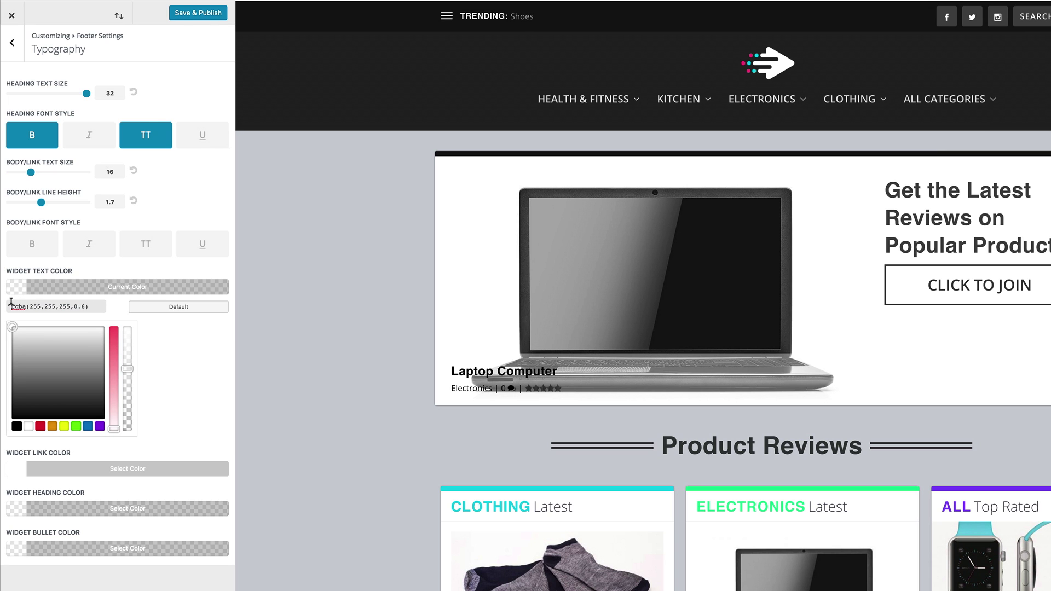
pyautogui.moveTo(12, 306); pyautogui.dragTo(100, 306)
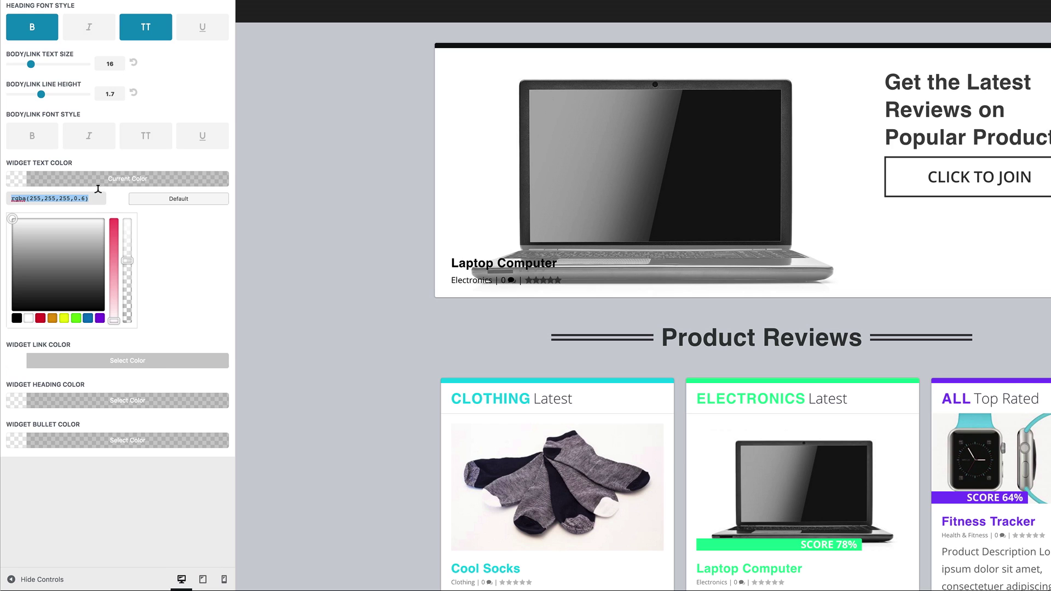
pyautogui.click(98, 192)
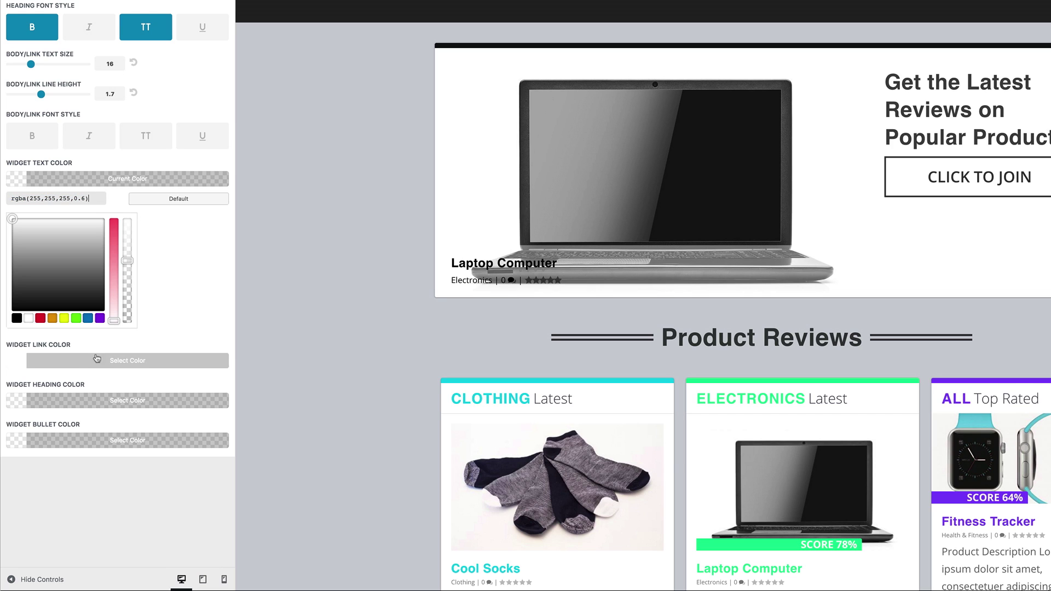
# - Set the footer's widget heading color to white at full opacity, and save and publish the typography settings
pyautogui.click(18, 403)
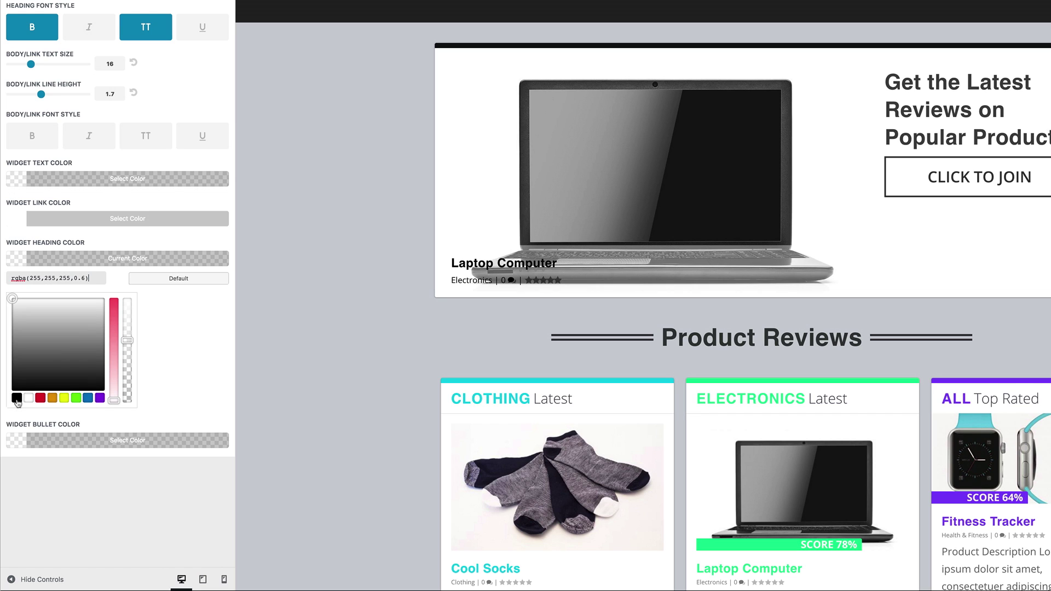
pyautogui.click(30, 400)
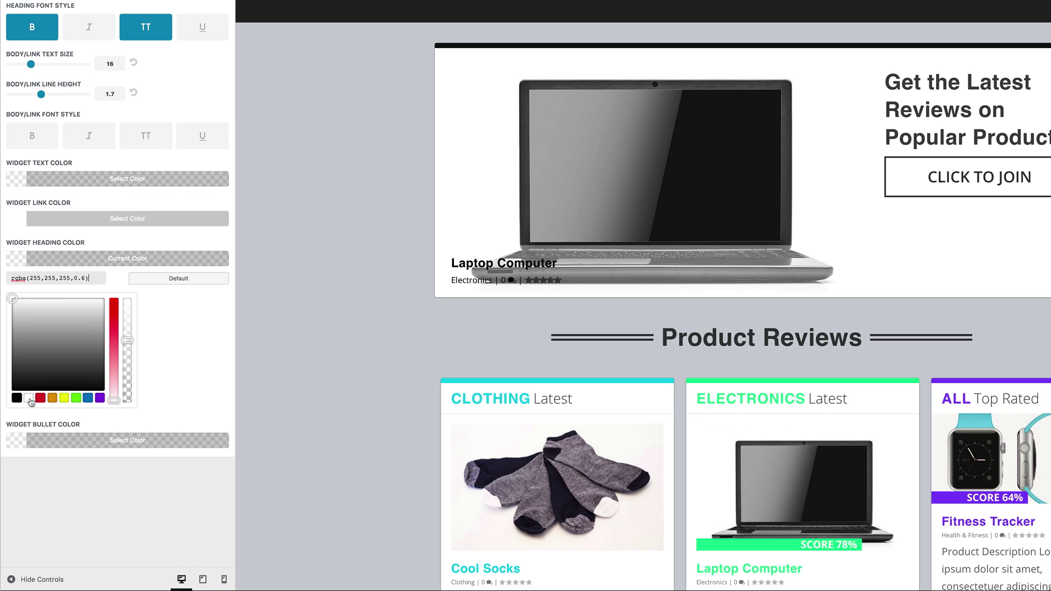
pyautogui.moveTo(127, 340); pyautogui.dragTo(131, 300)
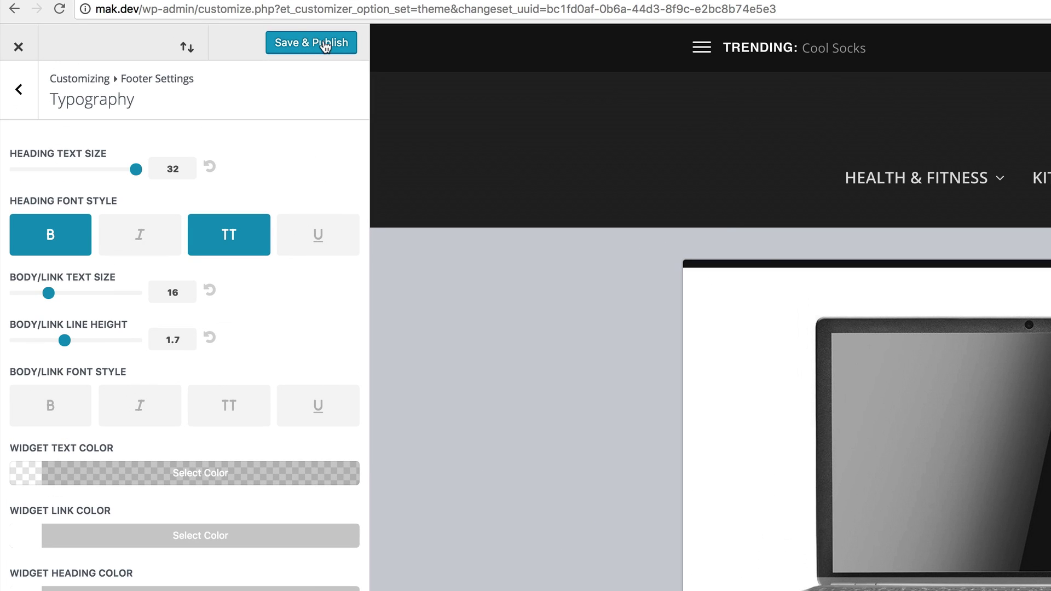
pyautogui.click(324, 44)
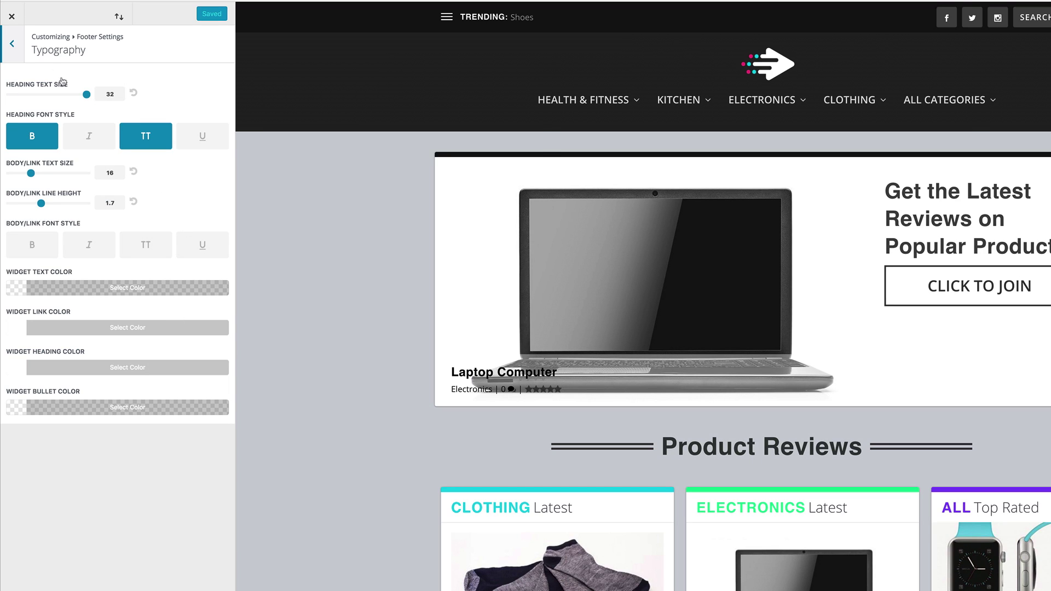
# - Add an Extra - Recent Reviews widget to the Footer Sidebar Left widget area, and save and publish
pyautogui.click(13, 48)
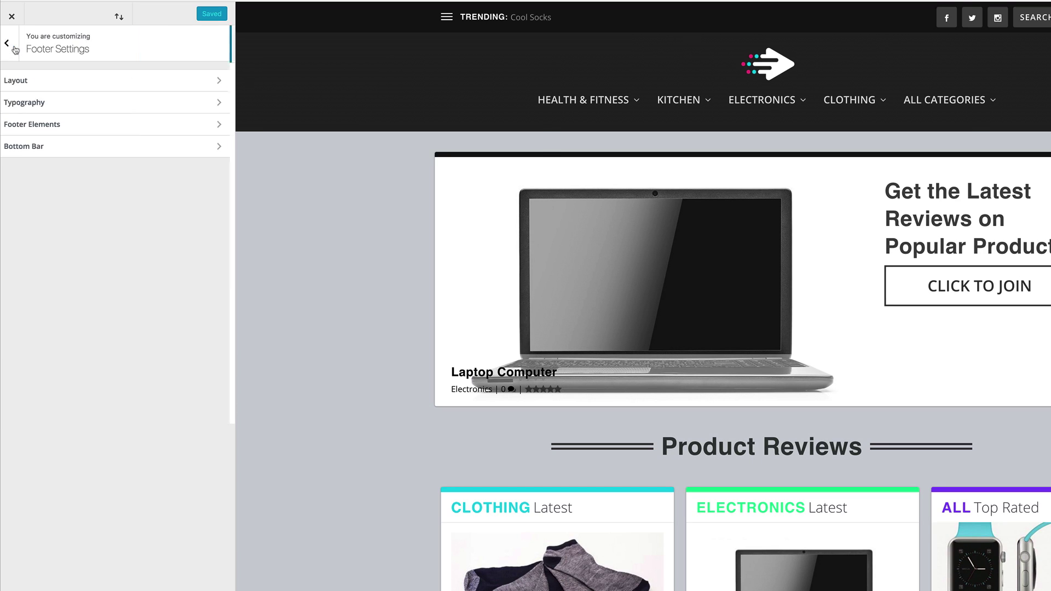
pyautogui.click(14, 48)
pyautogui.click(43, 302)
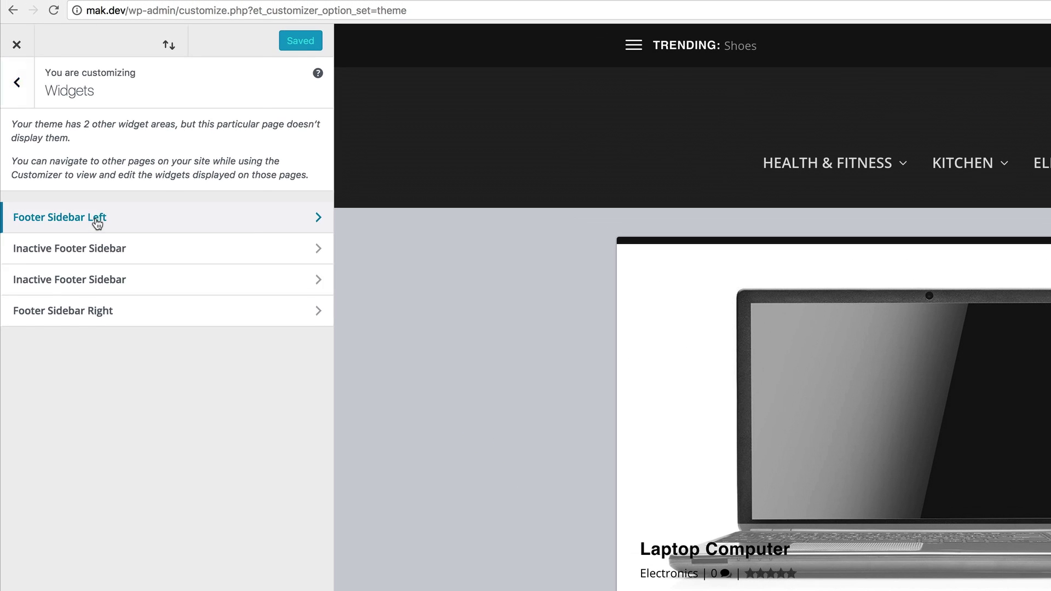
pyautogui.click(76, 165)
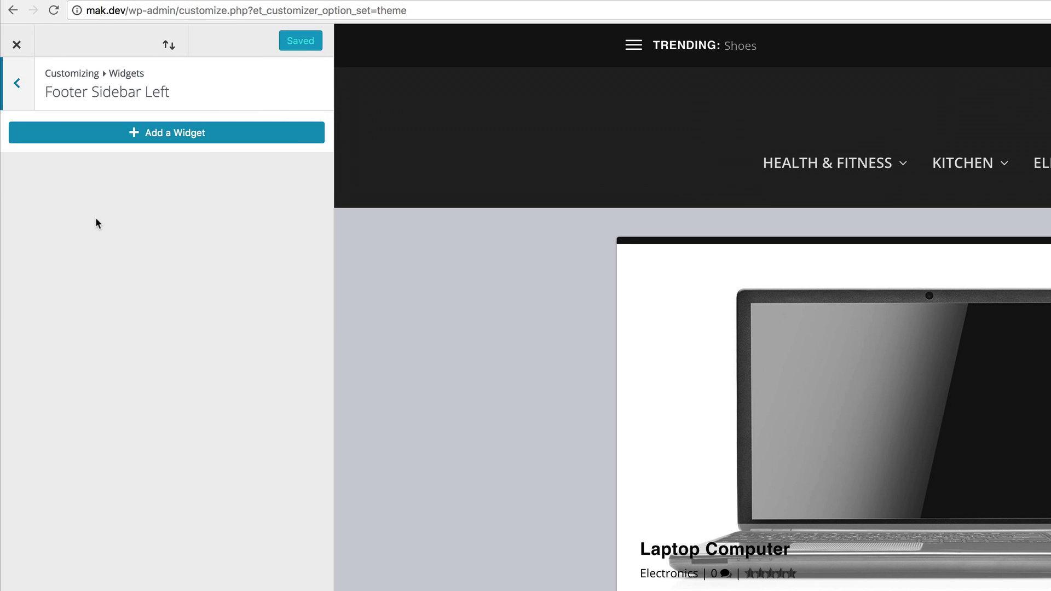
pyautogui.click(138, 134)
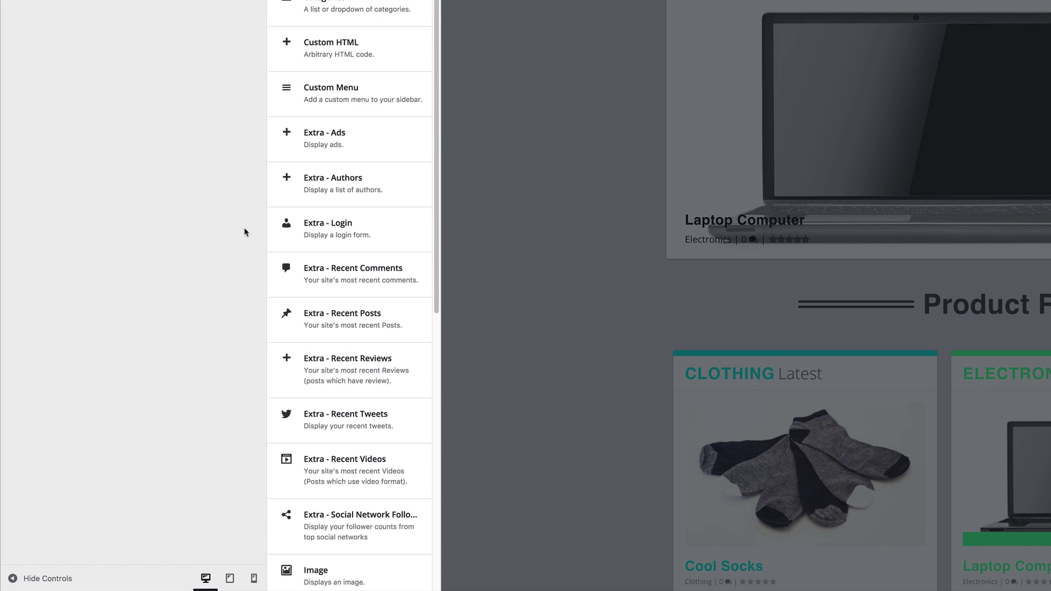
pyautogui.click(335, 359)
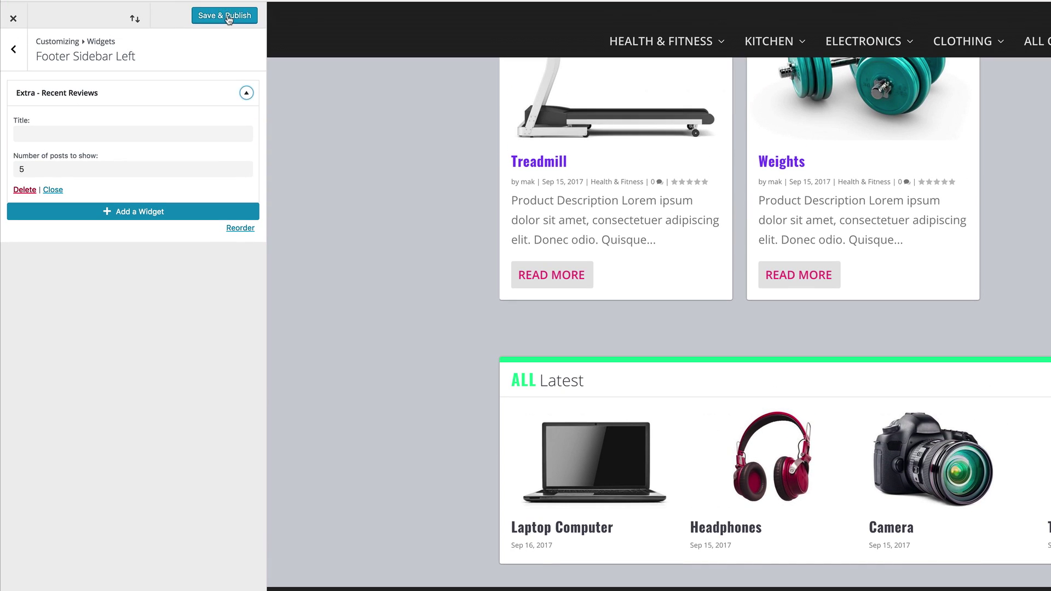
pyautogui.click(229, 17)
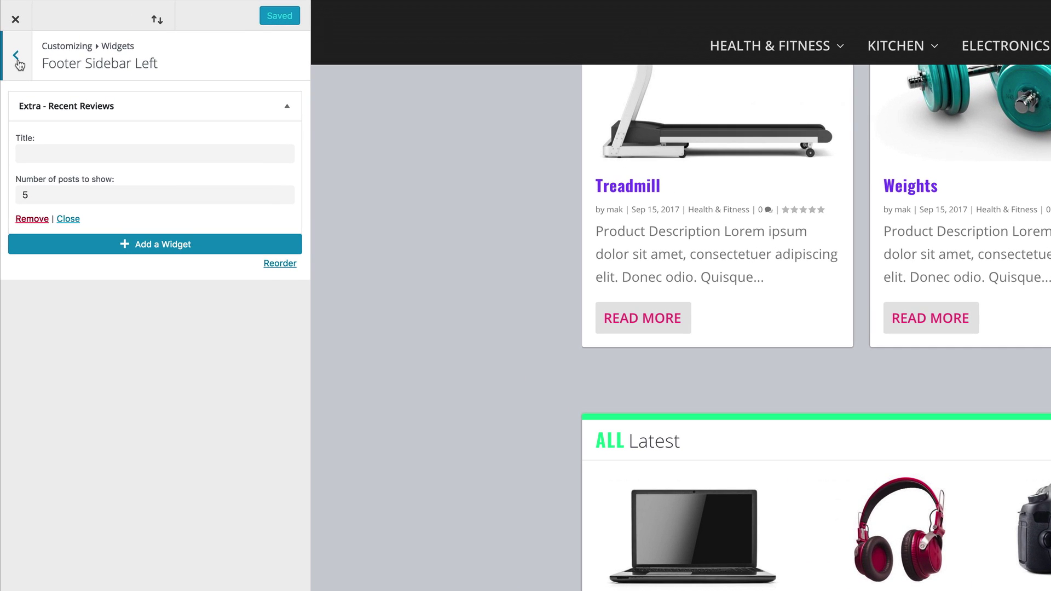
# - Add a Categories widget to the Footer Sidebar Right widget area, and save and publish
pyautogui.click(18, 62)
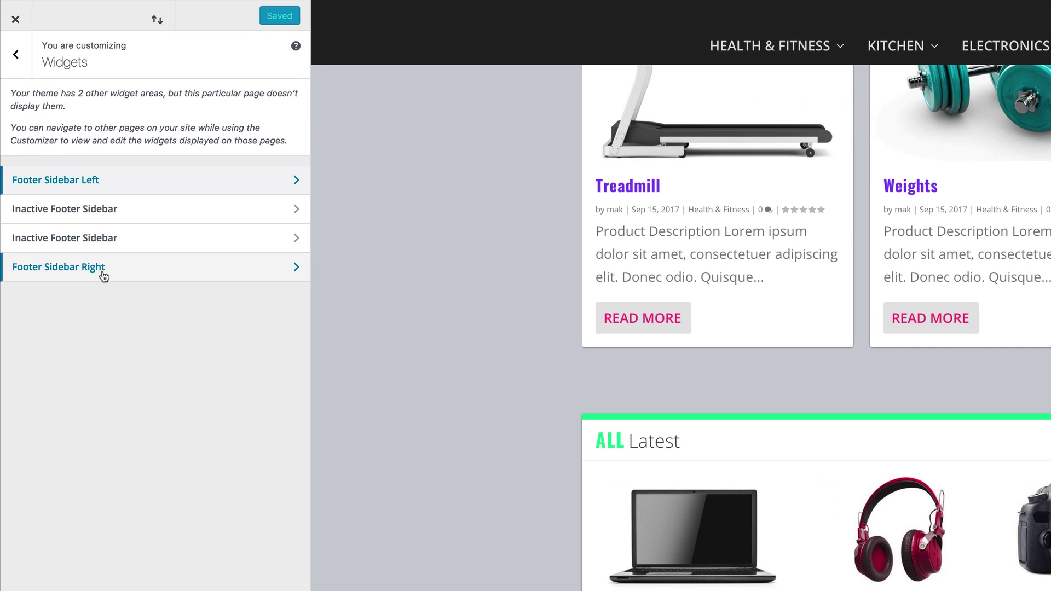
pyautogui.click(93, 268)
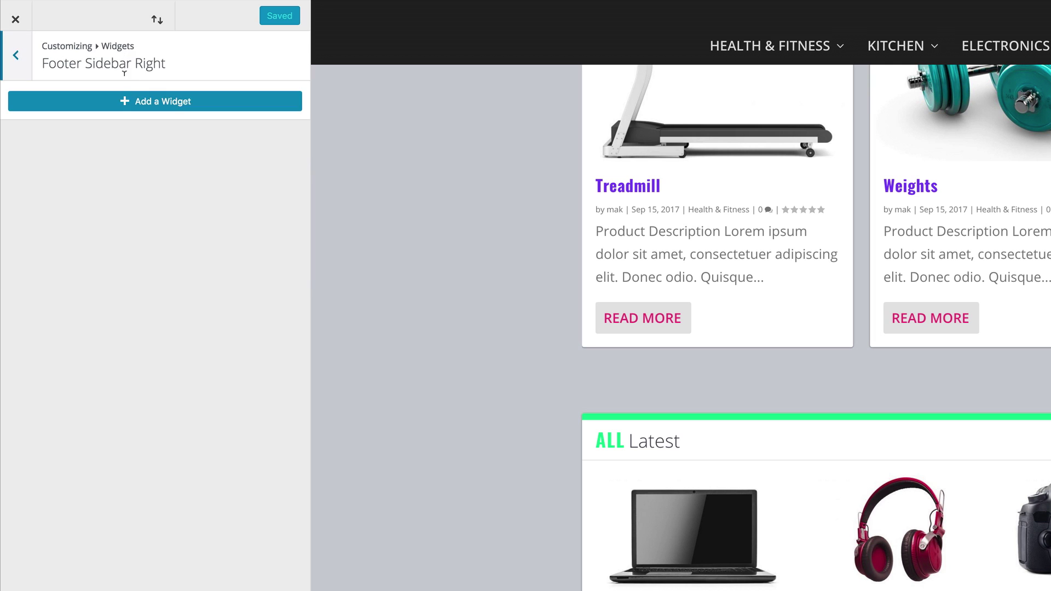
pyautogui.click(125, 103)
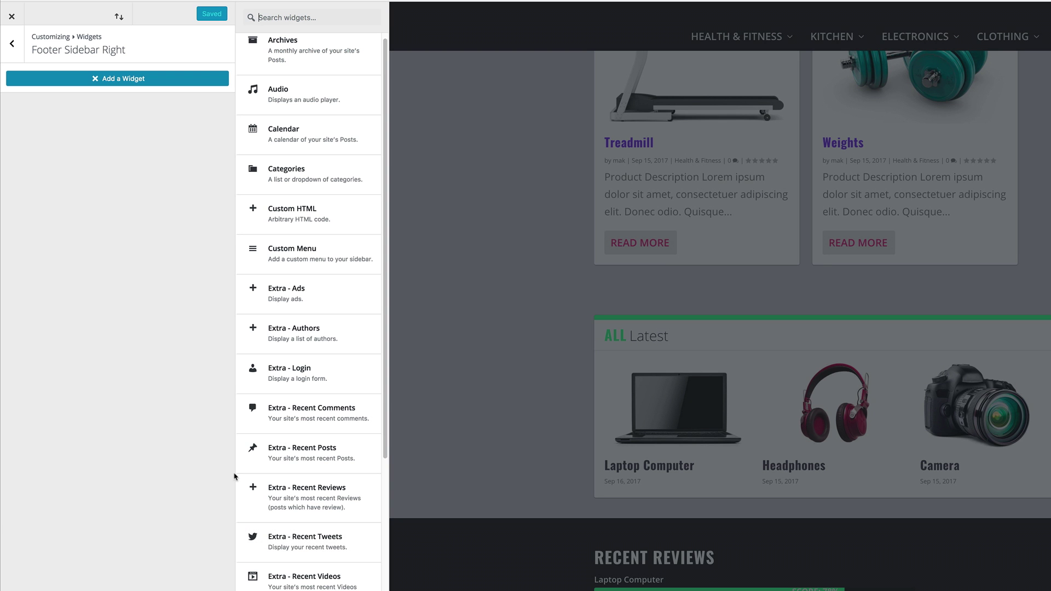
pyautogui.click(304, 174)
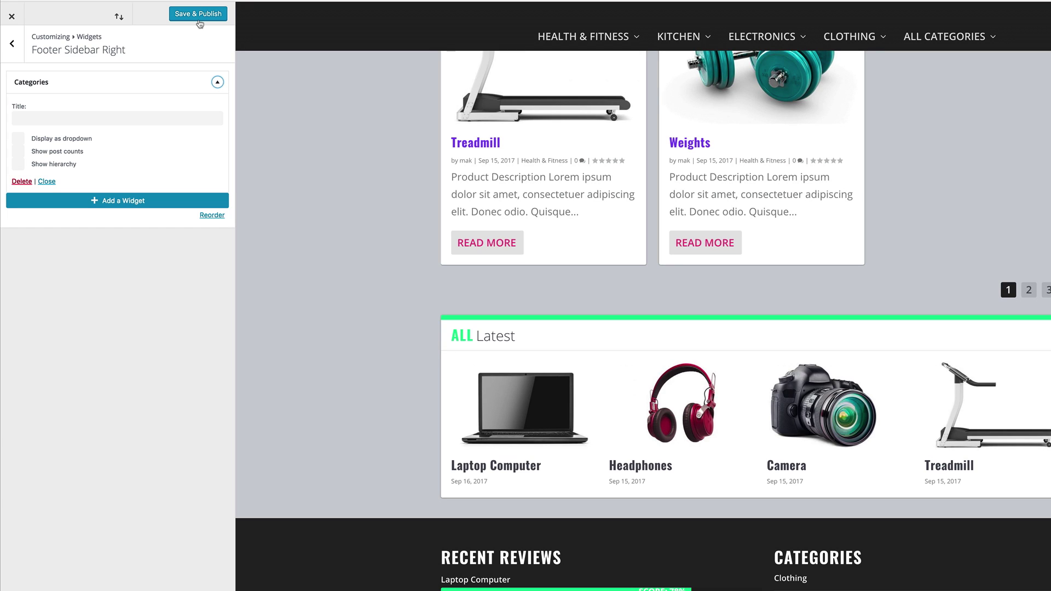
pyautogui.click(202, 15)
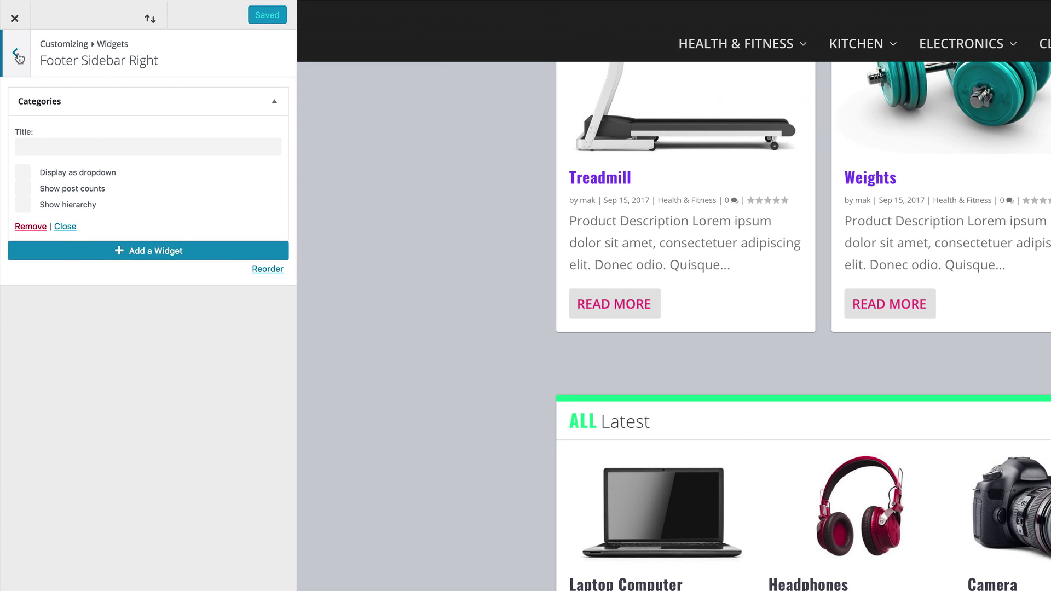
# - Append a "footer" section to the additional CSS with border-bottom: none for #footer .et_pb_widget li, and save and publish
pyautogui.click(17, 54)
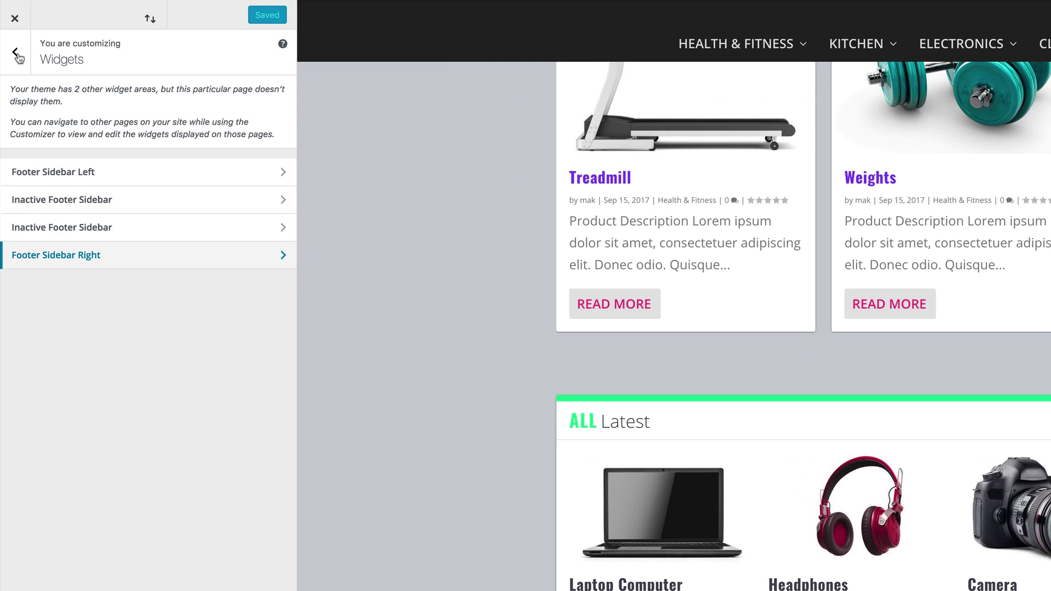
pyautogui.click(17, 54)
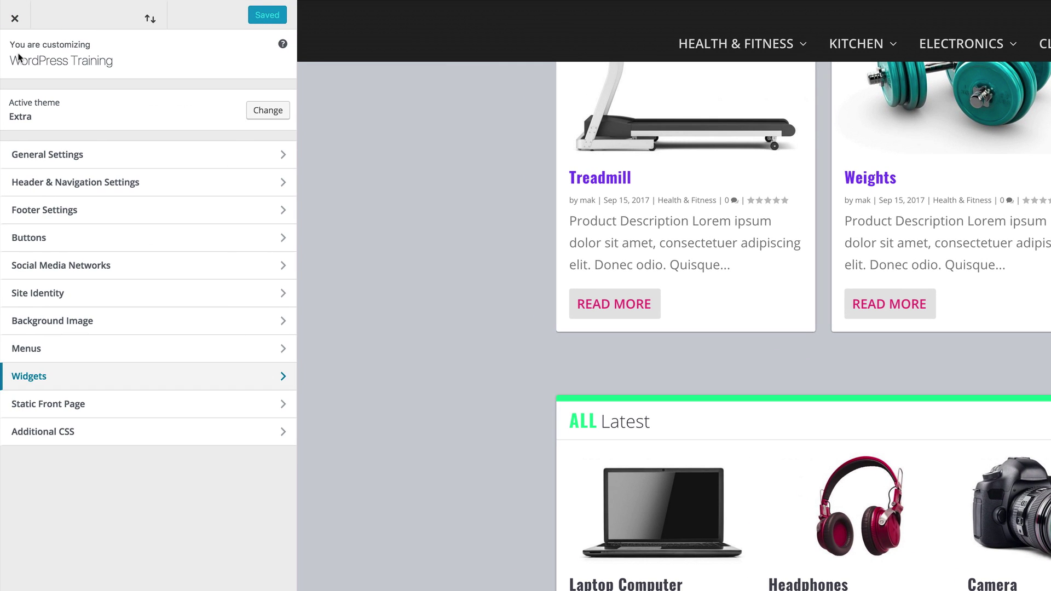
pyautogui.click(31, 433)
pyautogui.scroll(-15, 103, 513)
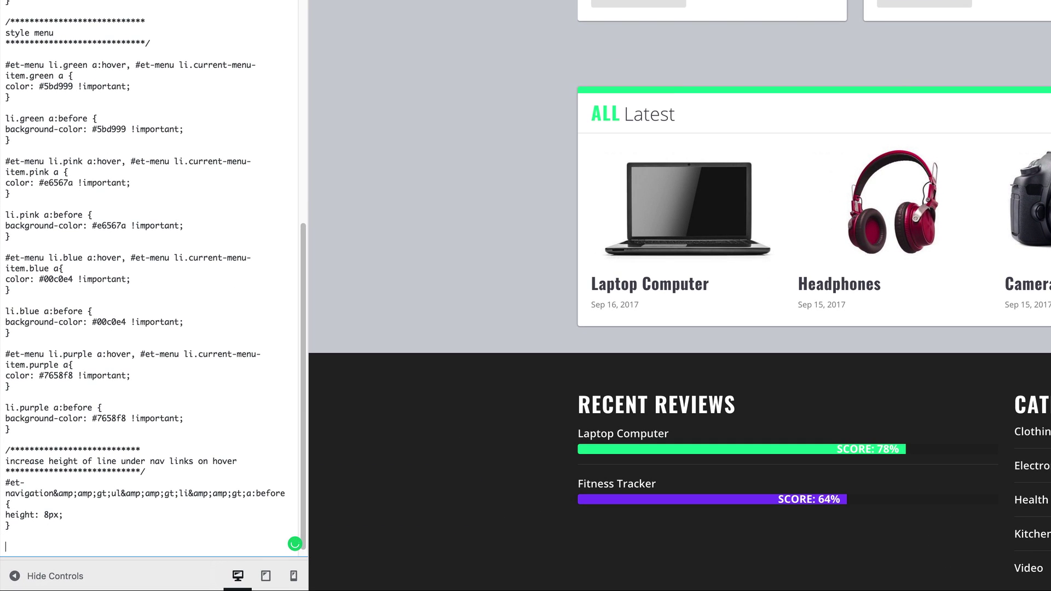
pyautogui.write('/**************************** footer ****************************/ #footer .et_pb_widget li { border-bottom: none; color: #fff; } .et_pb_widget.widget_et_recent_reviews .review-breakdowns .score-bar-bg { background: rgba(255,255,255,.1); }')
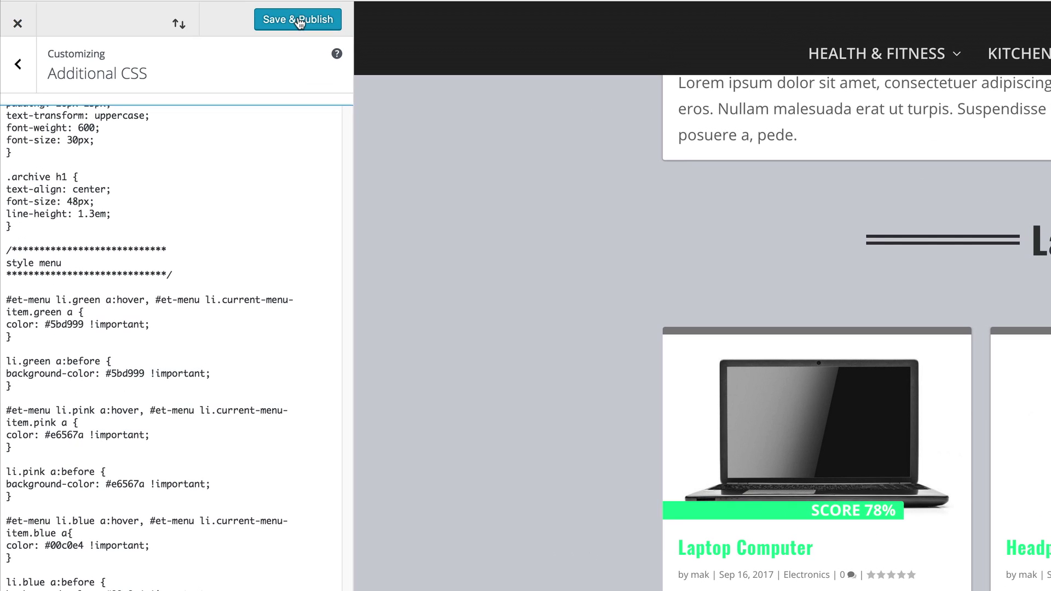
pyautogui.click(298, 20)
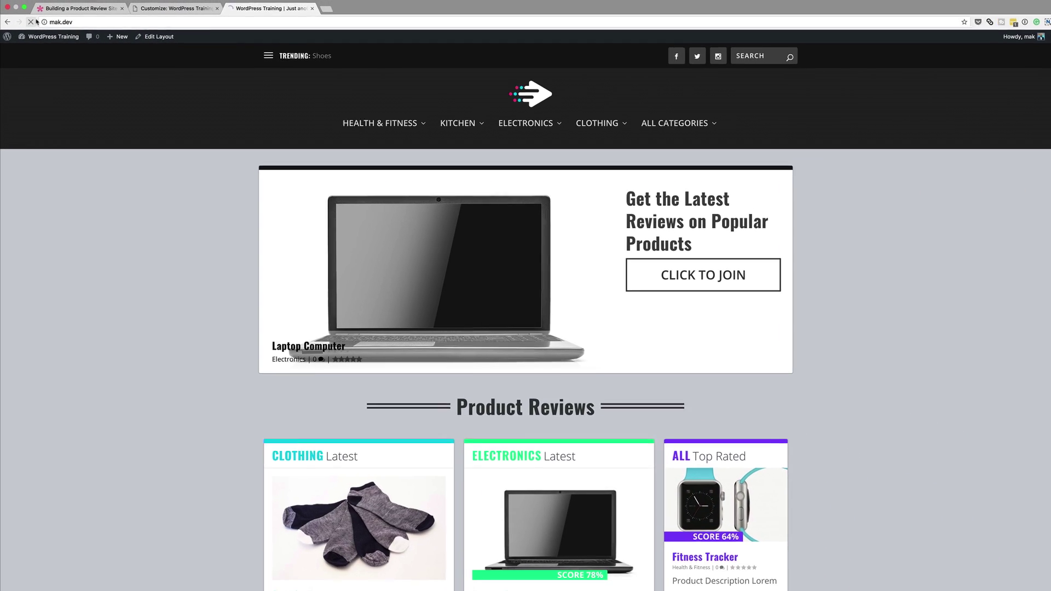
# - Review the live home page from the header and mega menu down through the product review sections
pyautogui.click(46, 4)
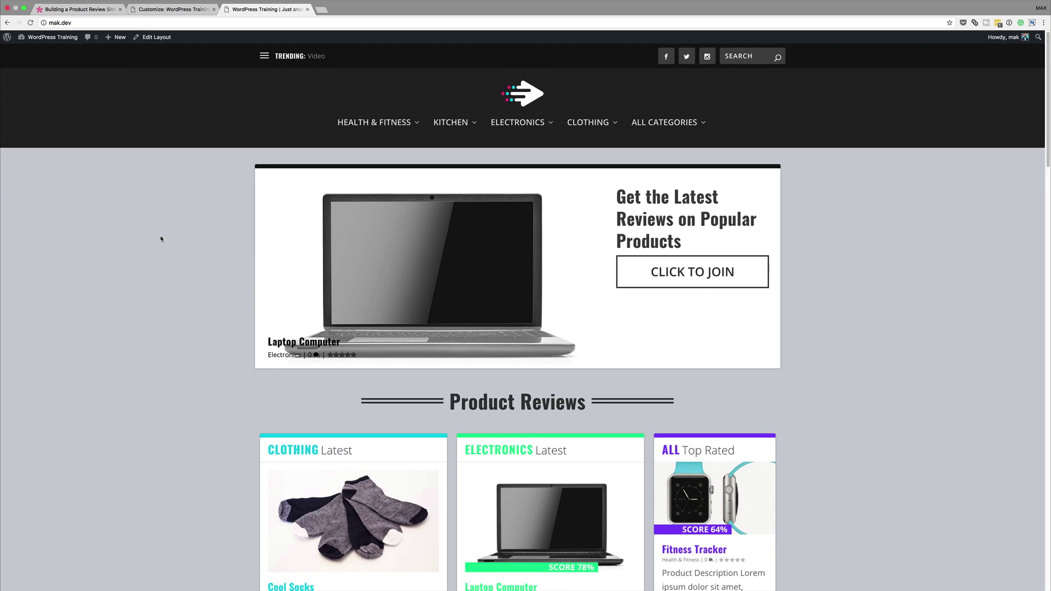
pyautogui.scroll(-5, 161, 238)
pyautogui.scroll(5, 160, 234)
pyautogui.moveTo(381, 141)
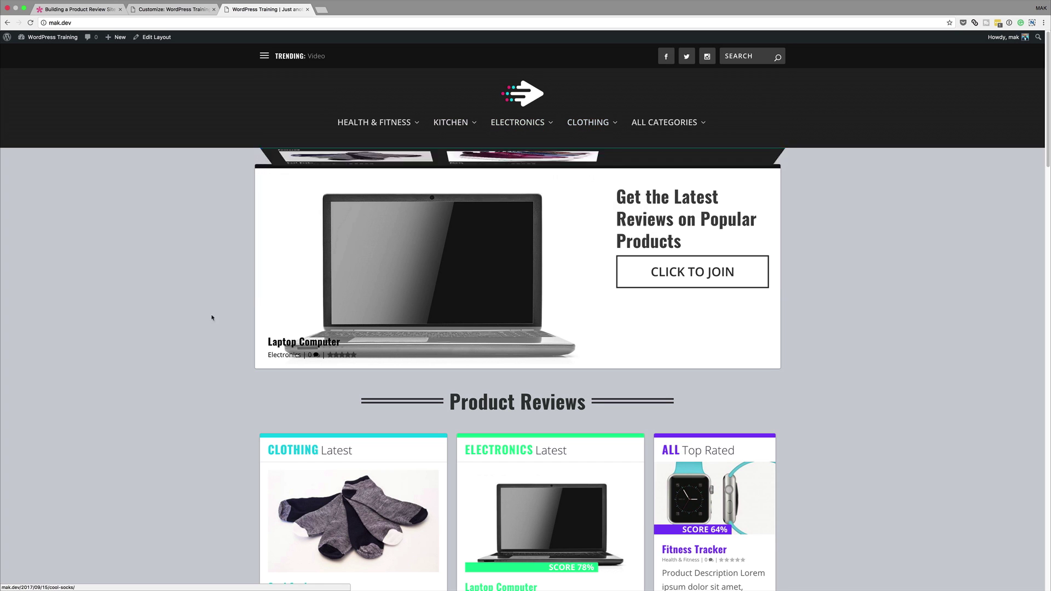
pyautogui.scroll(-4, 209, 343)
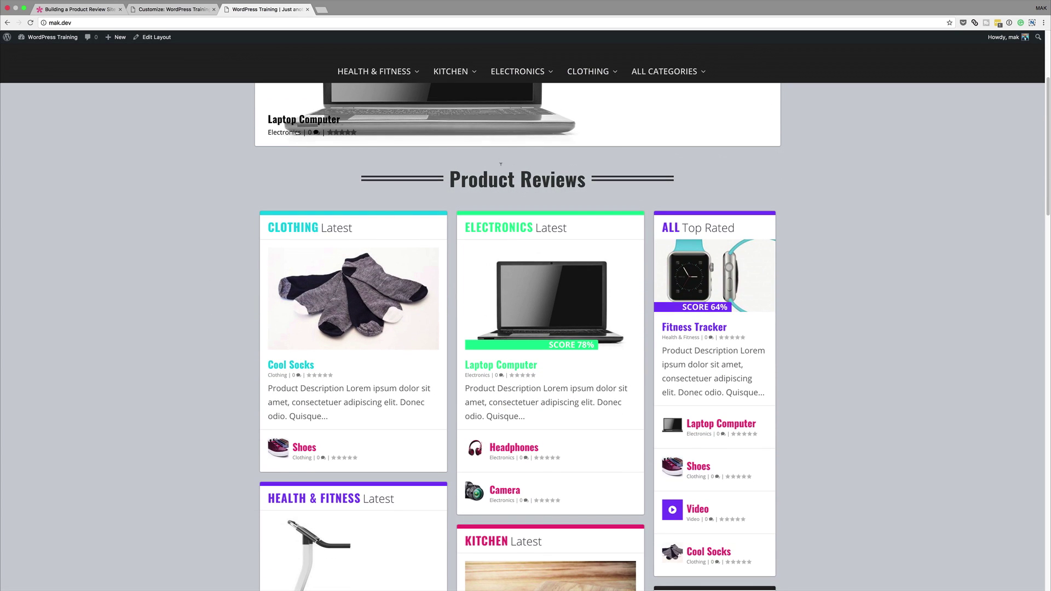
pyautogui.scroll(-15, 177, 346)
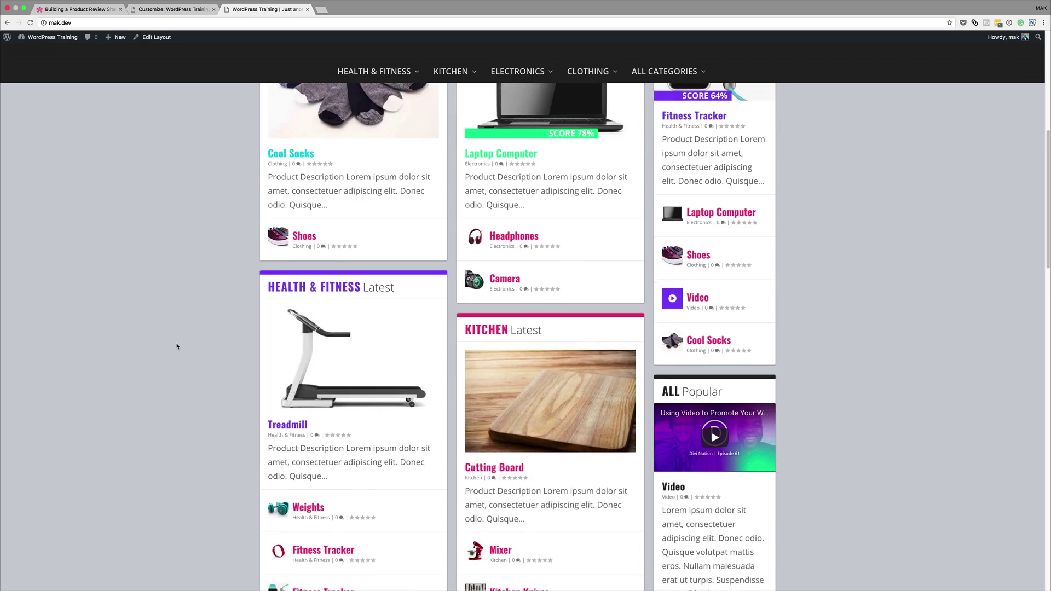
pyautogui.scroll(-10, 177, 346)
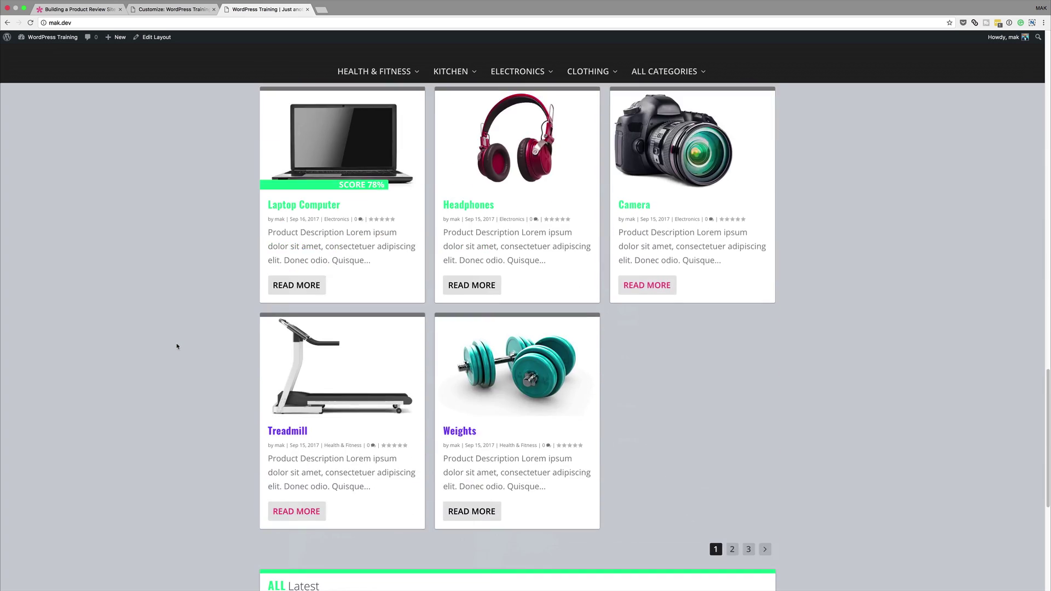